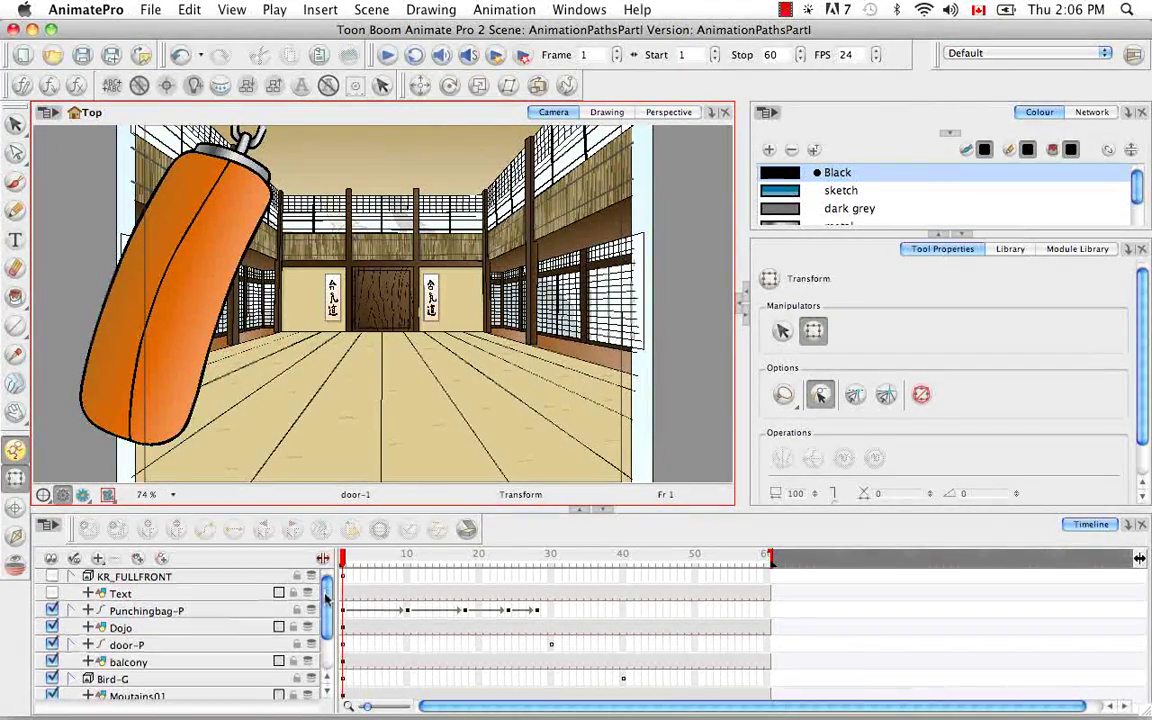
Check the timeline layers and the modules in the enlarged Network view for an existing camera.
scroll(325, 625, "down", 3)
scroll(323, 645, "down", 1)
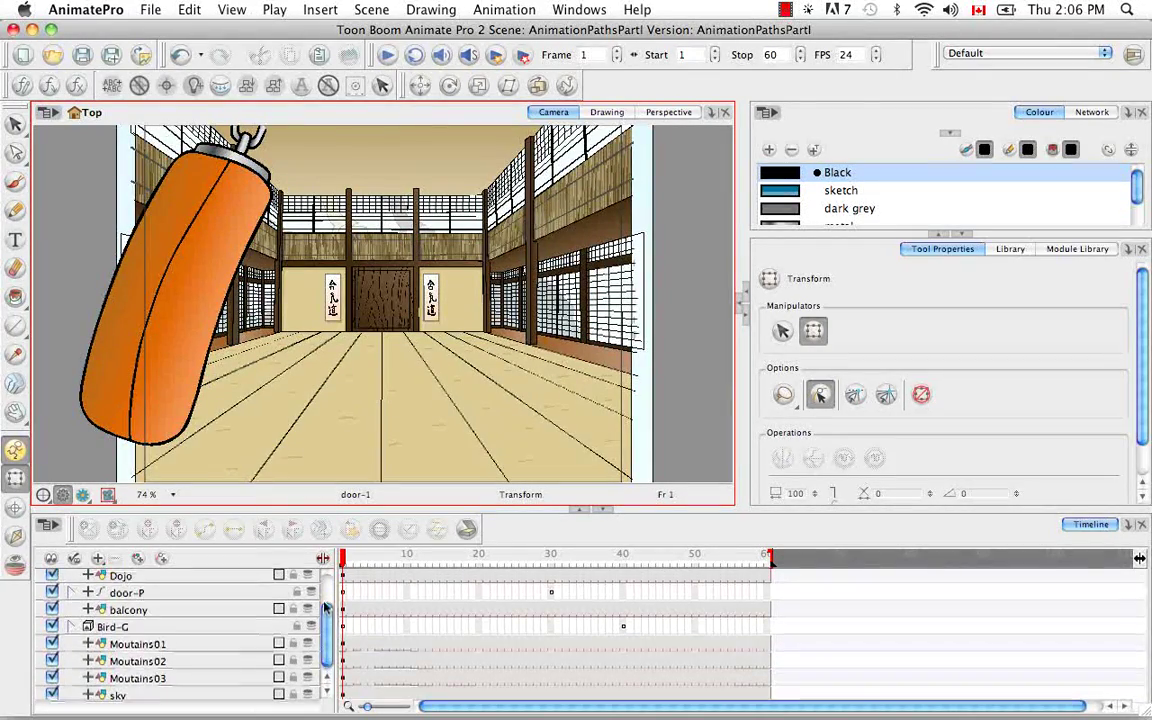
scroll(327, 605, "up", 5)
left_click(1093, 113)
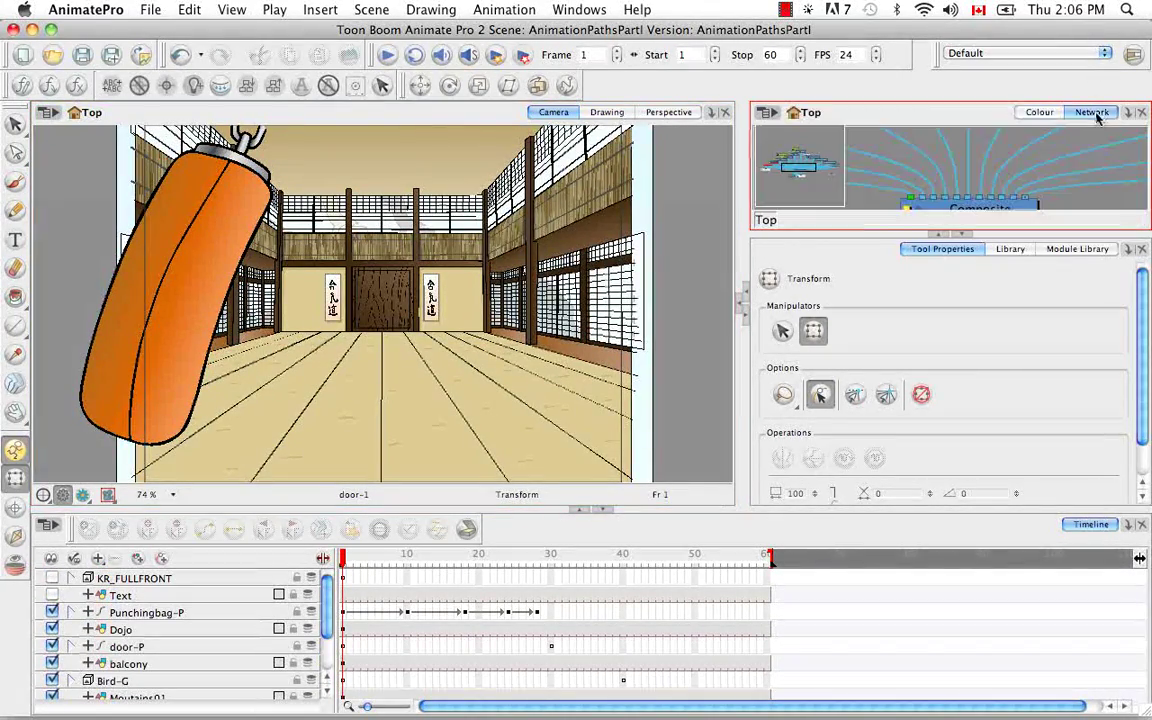
left_click(963, 235)
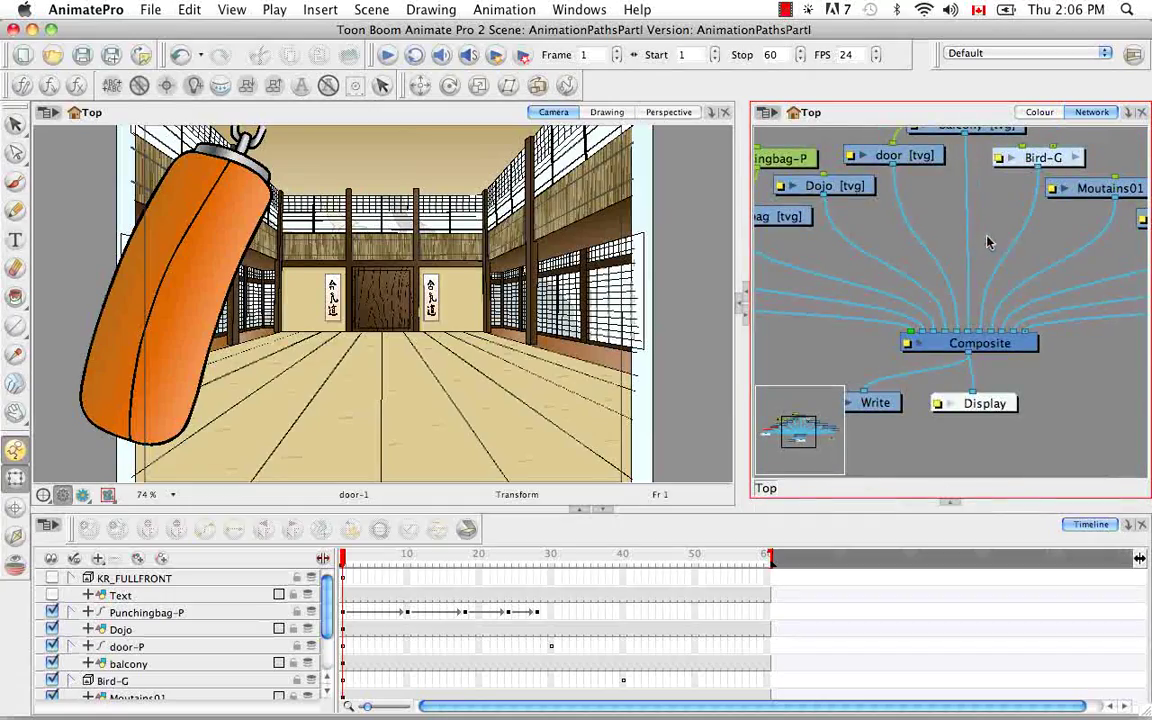
key("space")
left_click_drag(1006, 262, 790, 215)
key("space")
left_click_drag(944, 311, 1147, 304)
key("space")
left_click_drag(772, 318, 946, 322)
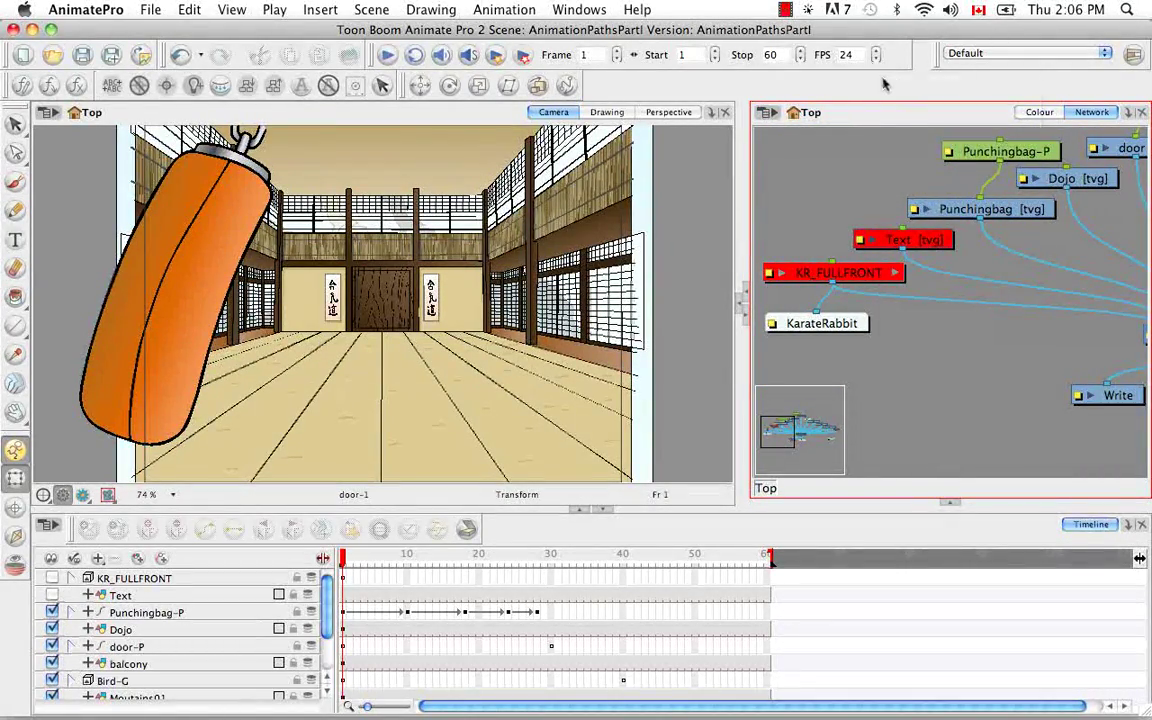
Show the Display toolbar and set the active display to Display All.
right_click(884, 84)
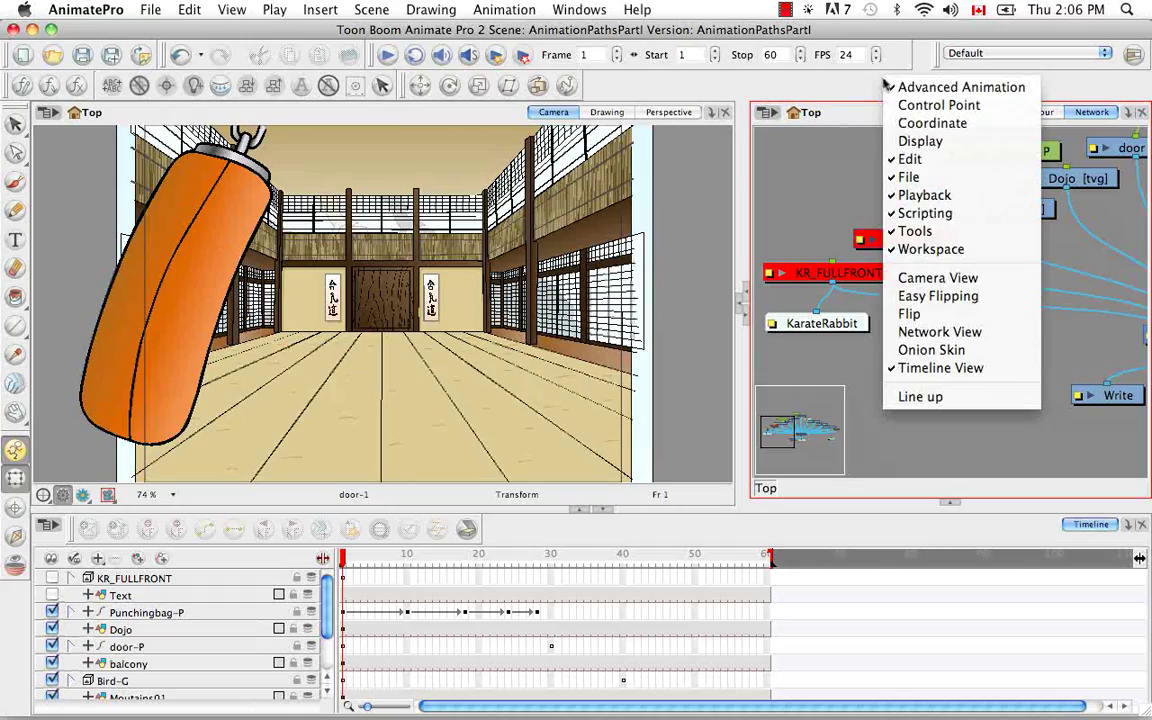
left_click(893, 142)
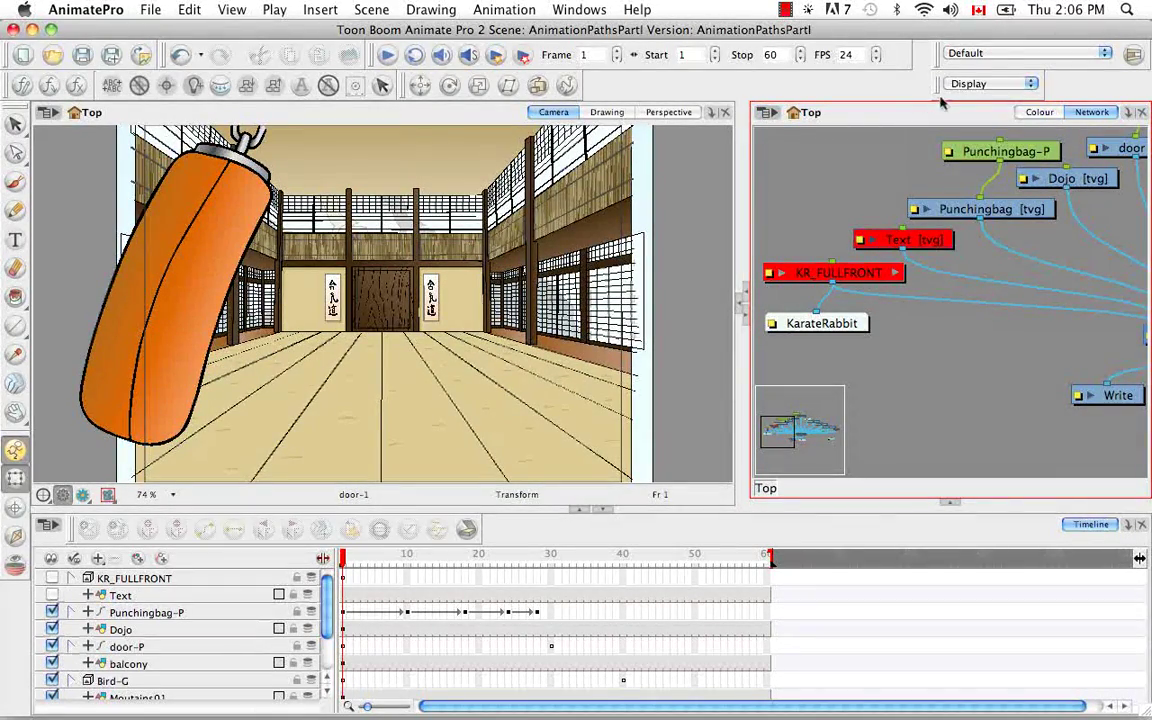
left_click(1031, 84)
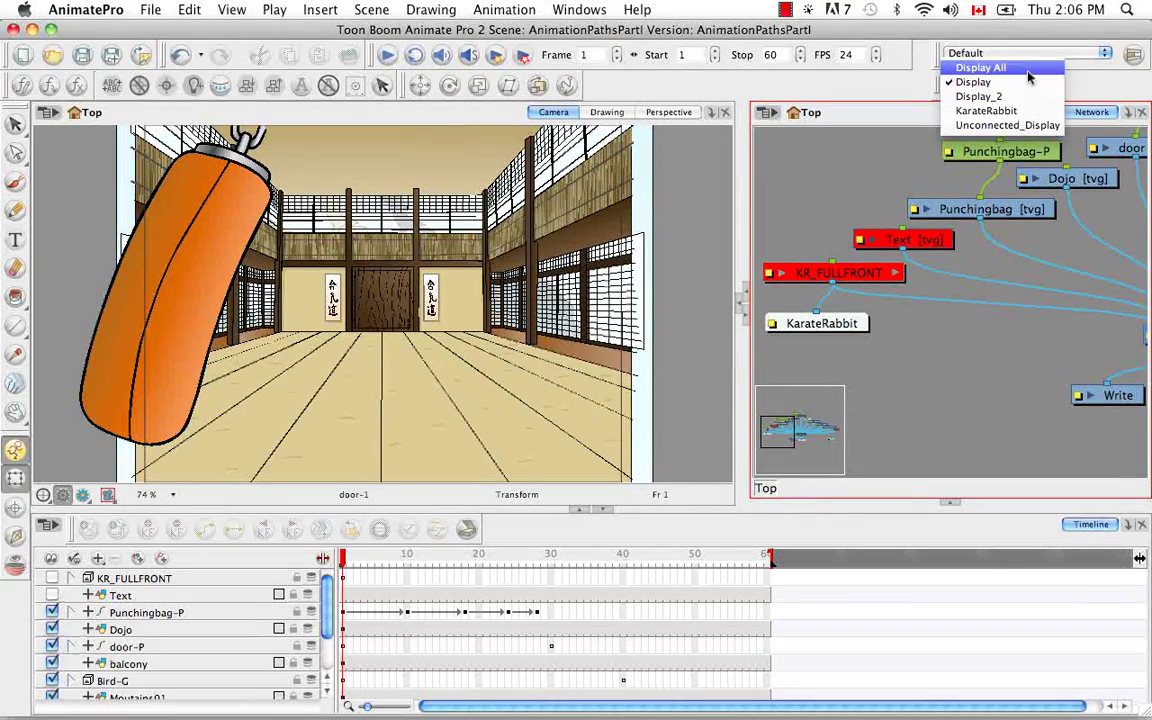
left_click(1028, 70)
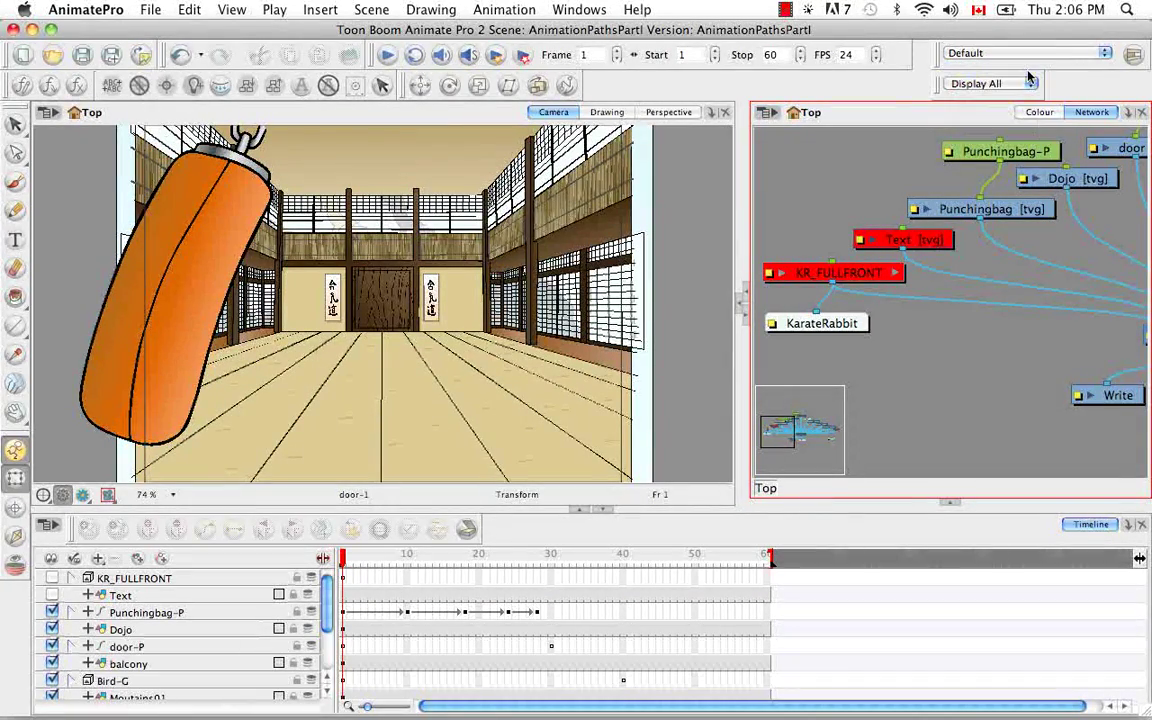
Locate the Camera layer in the timeline and examine its module and the Composite connections in the Network view.
scroll(330, 620, "down", 1)
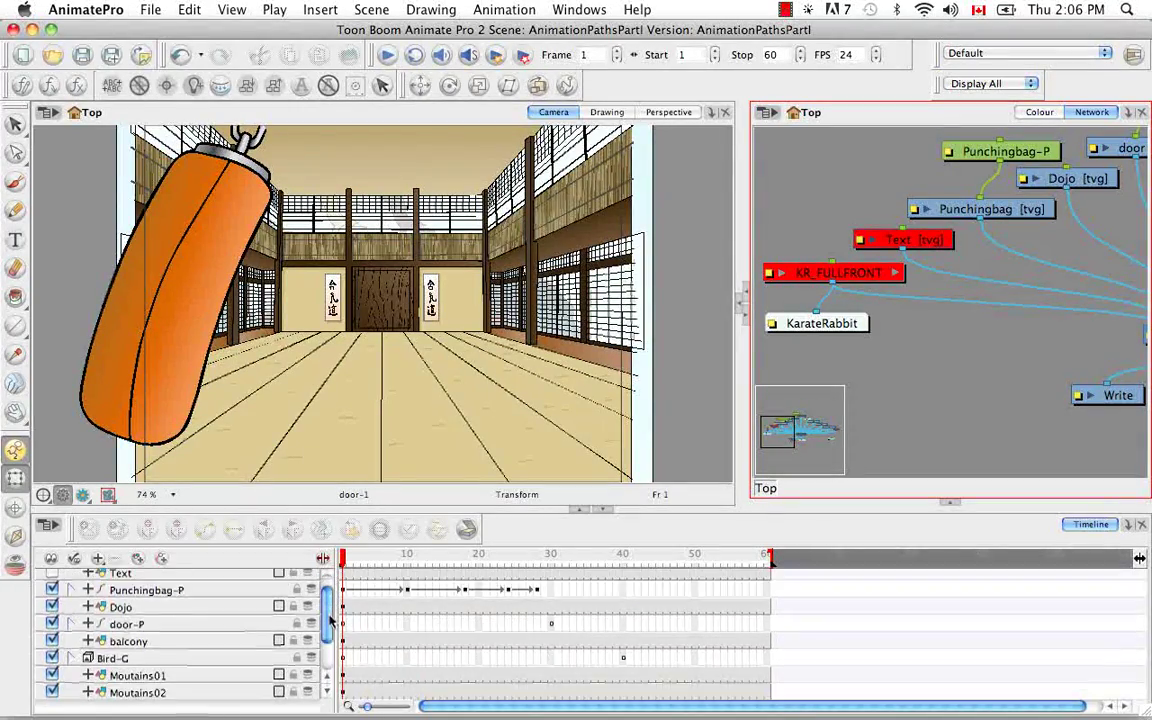
scroll(330, 620, "down", 3)
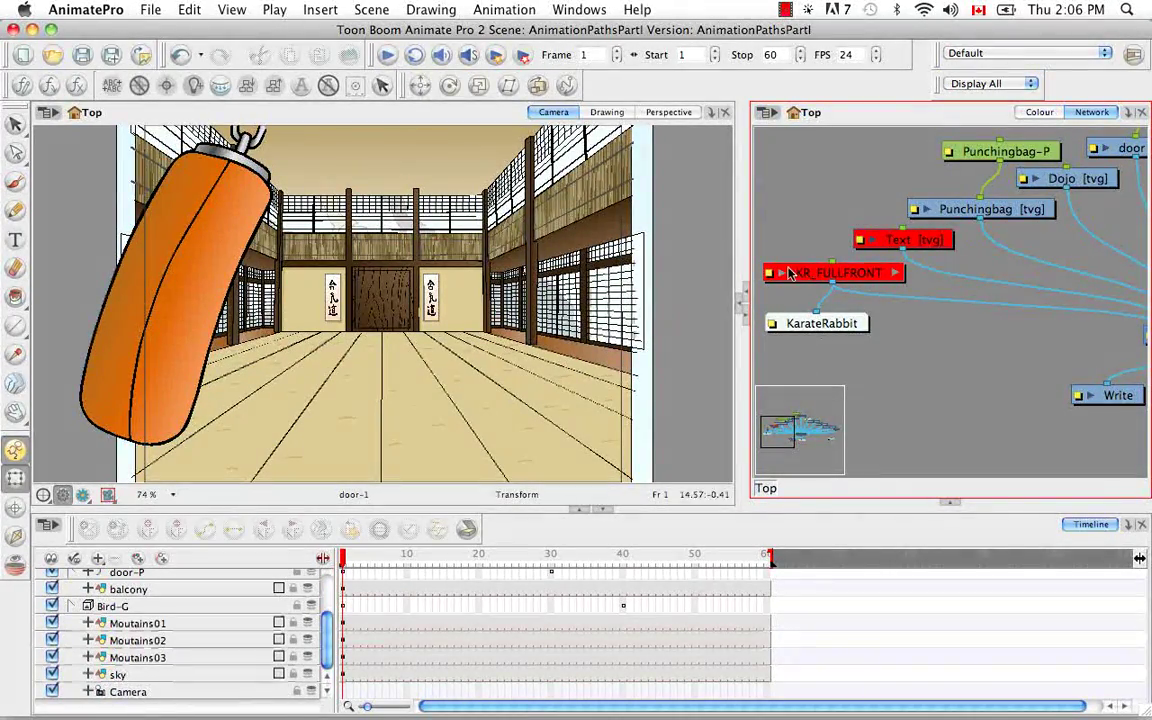
key("space")
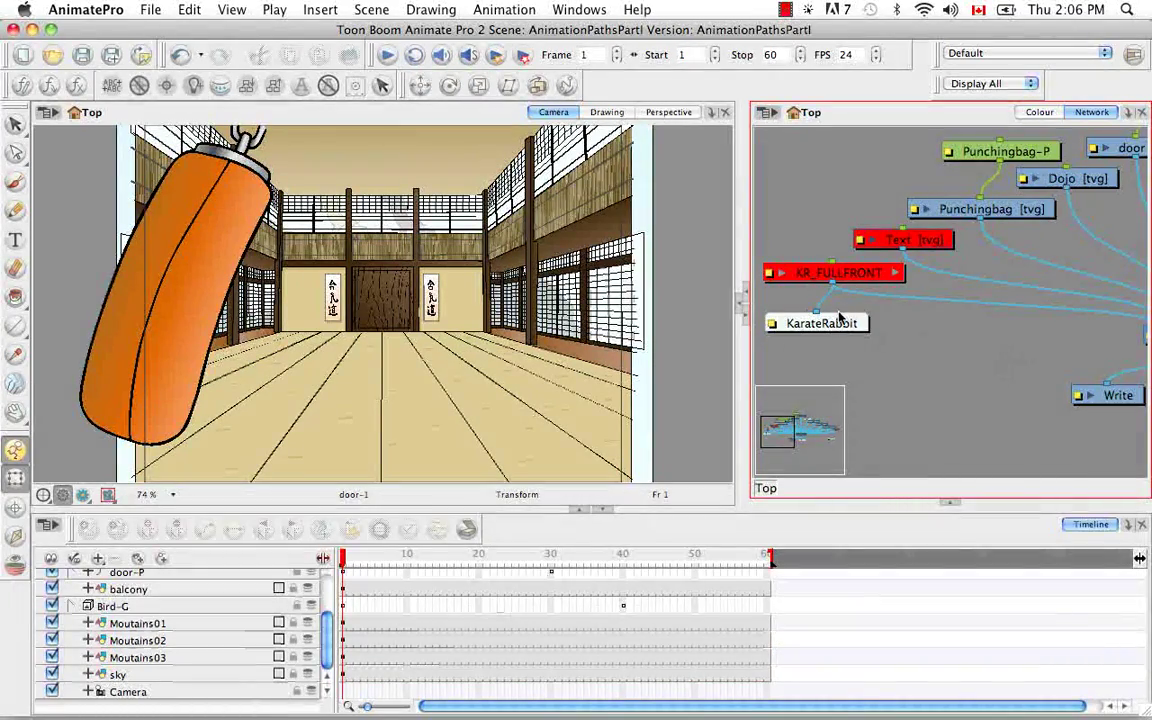
key("space")
left_click_drag(956, 341, 648, 374)
left_click_drag(949, 301, 946, 238)
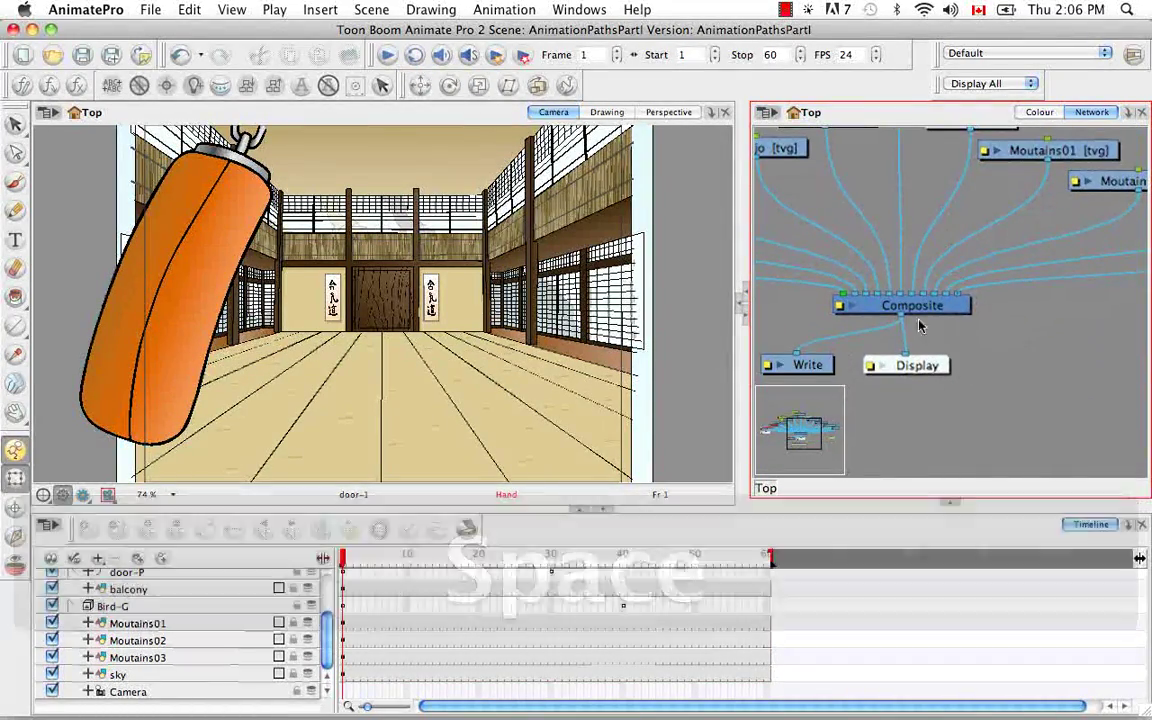
key("space")
left_click_drag(1110, 318, 896, 389)
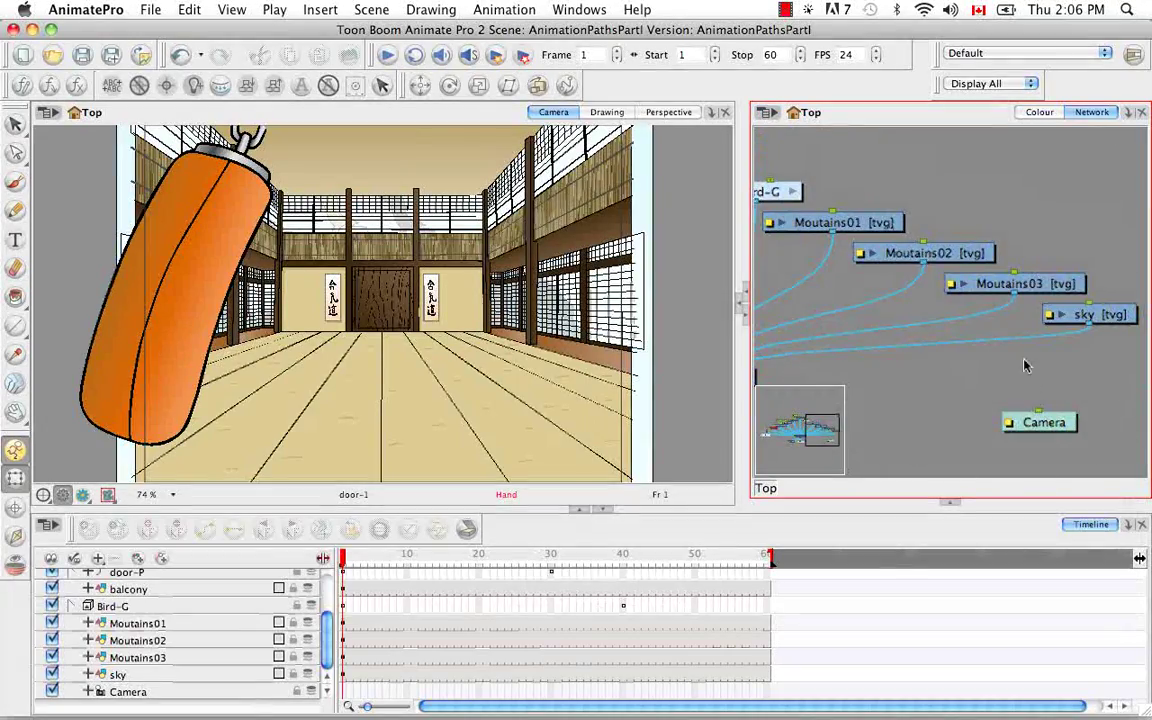
key("space")
left_click_drag(920, 331, 1142, 316)
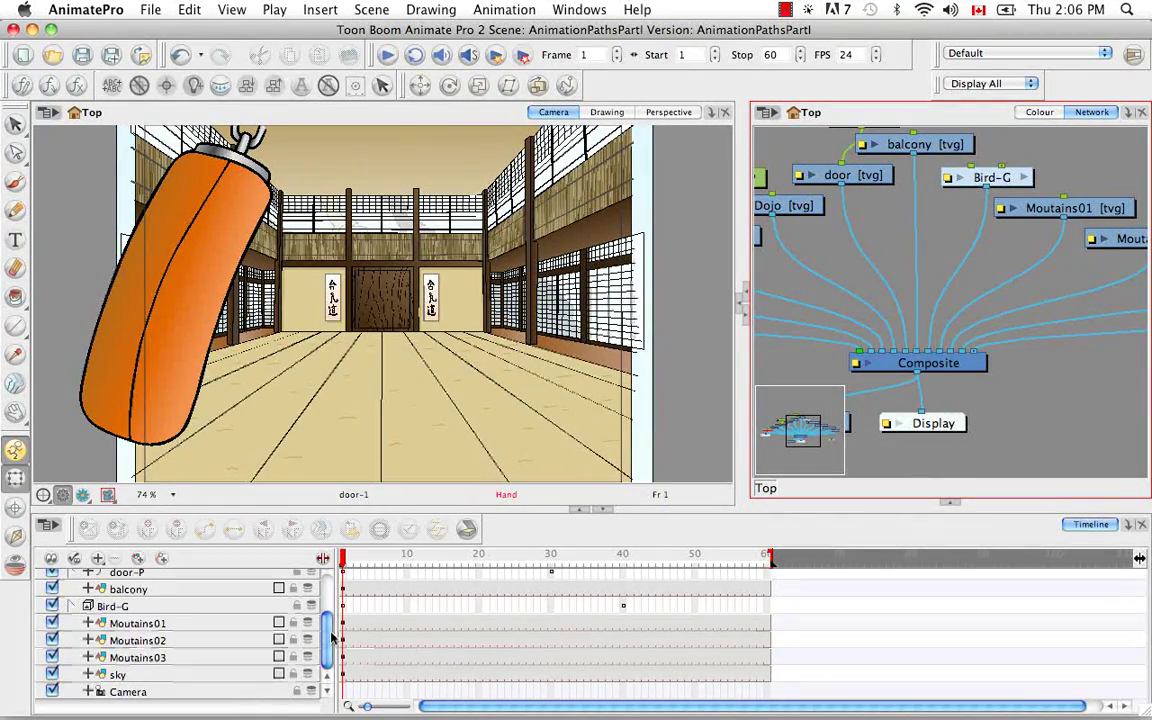
Add two more camera layers to the scene, below the existing Camera layer.
left_click(99, 559)
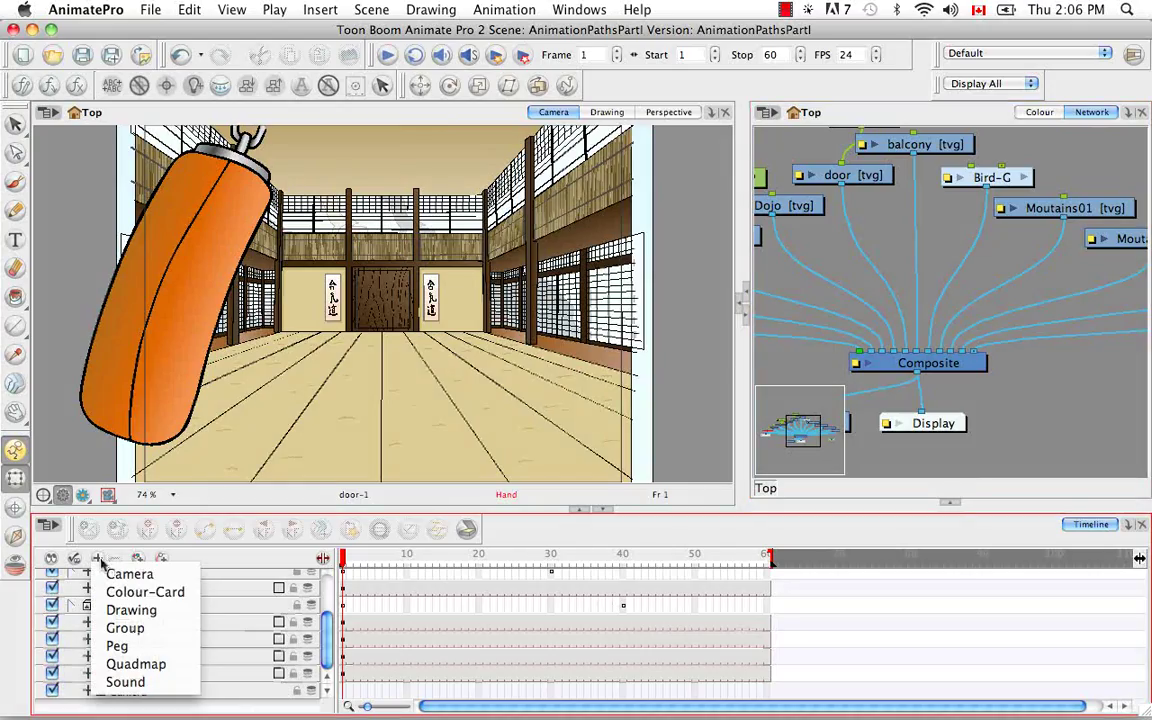
left_click(165, 577)
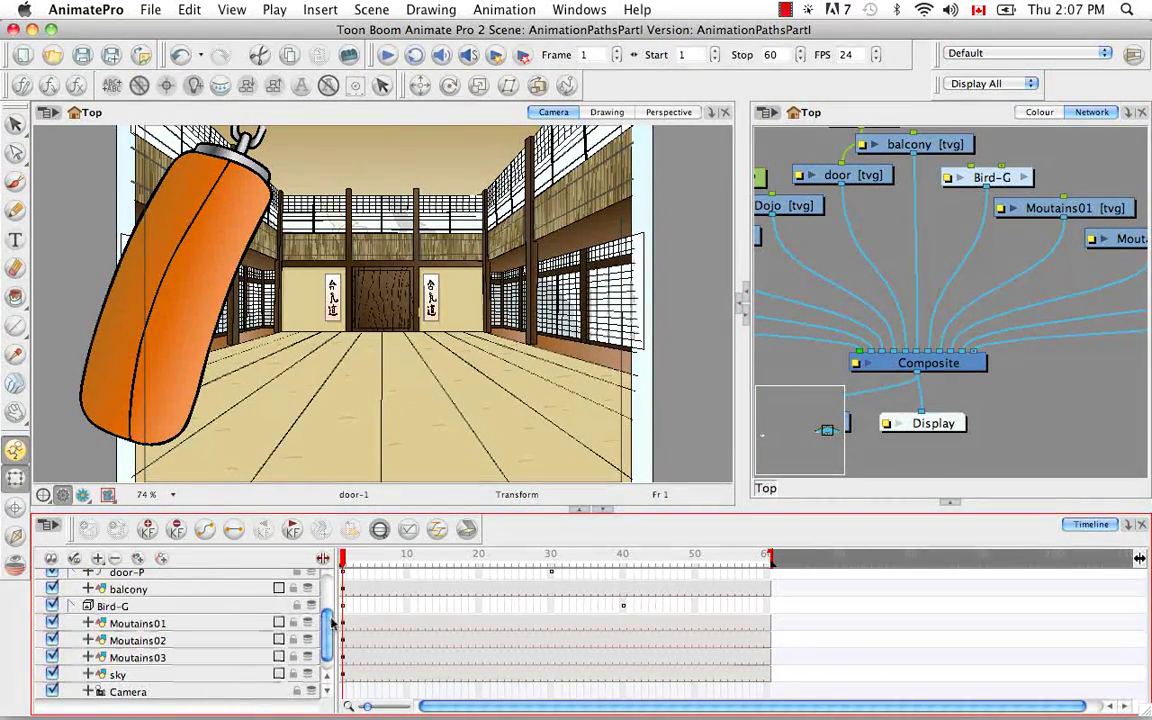
scroll(333, 622, "down", 1)
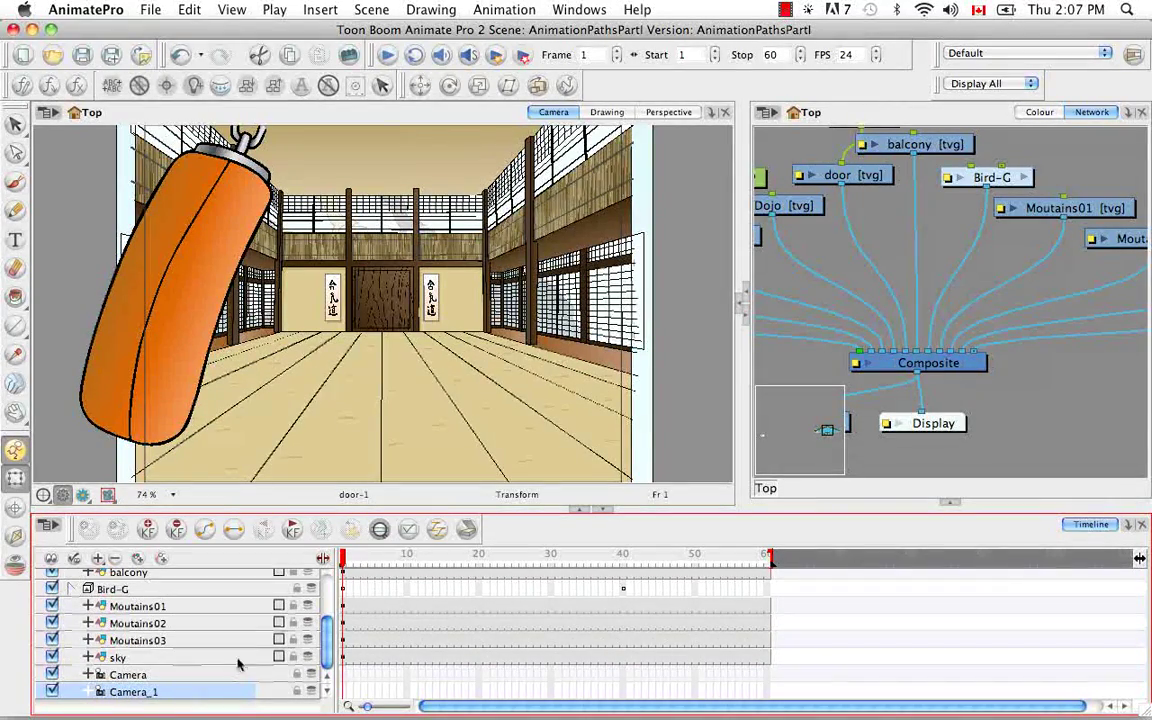
left_click(320, 9)
left_click(337, 59)
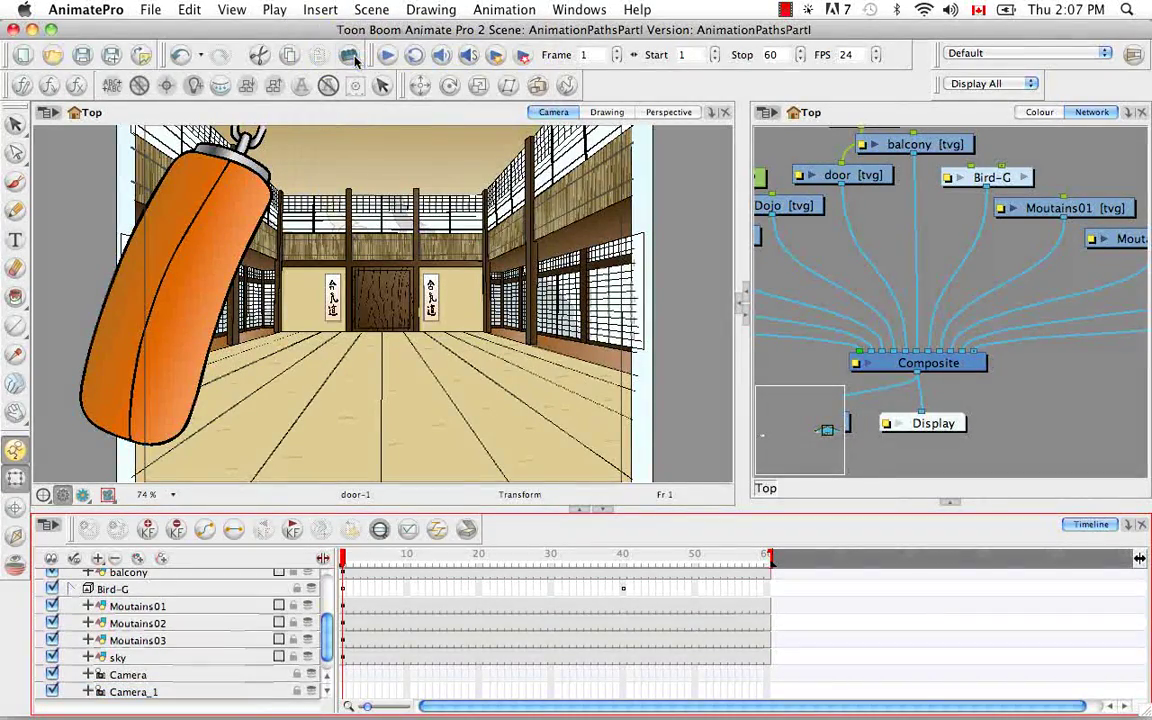
scroll(330, 655, "down", 1)
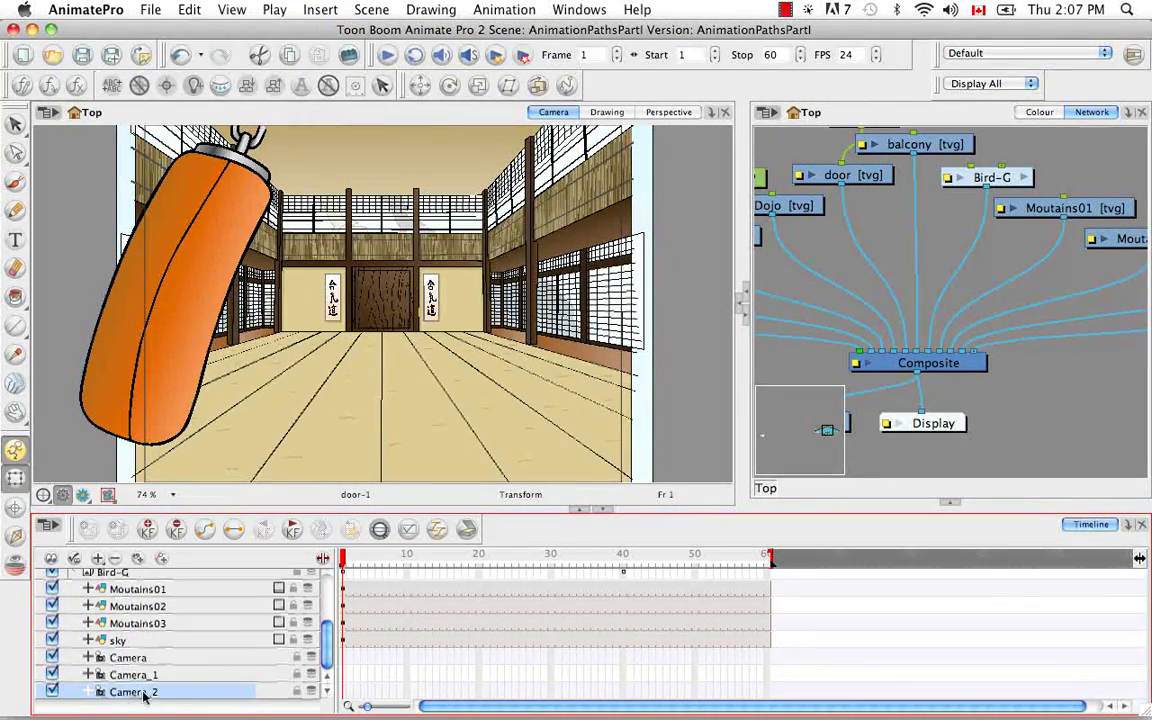
Add a Camera module to the network from the Move category of the Module Library.
left_click(953, 505)
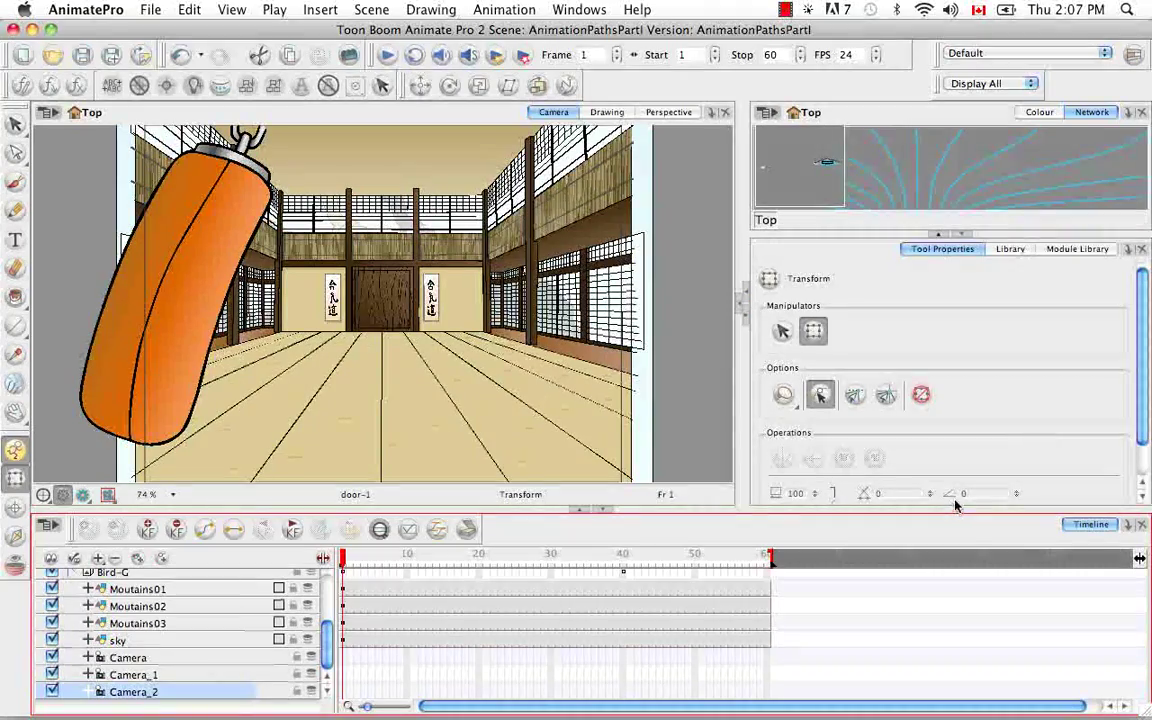
left_click(1072, 249)
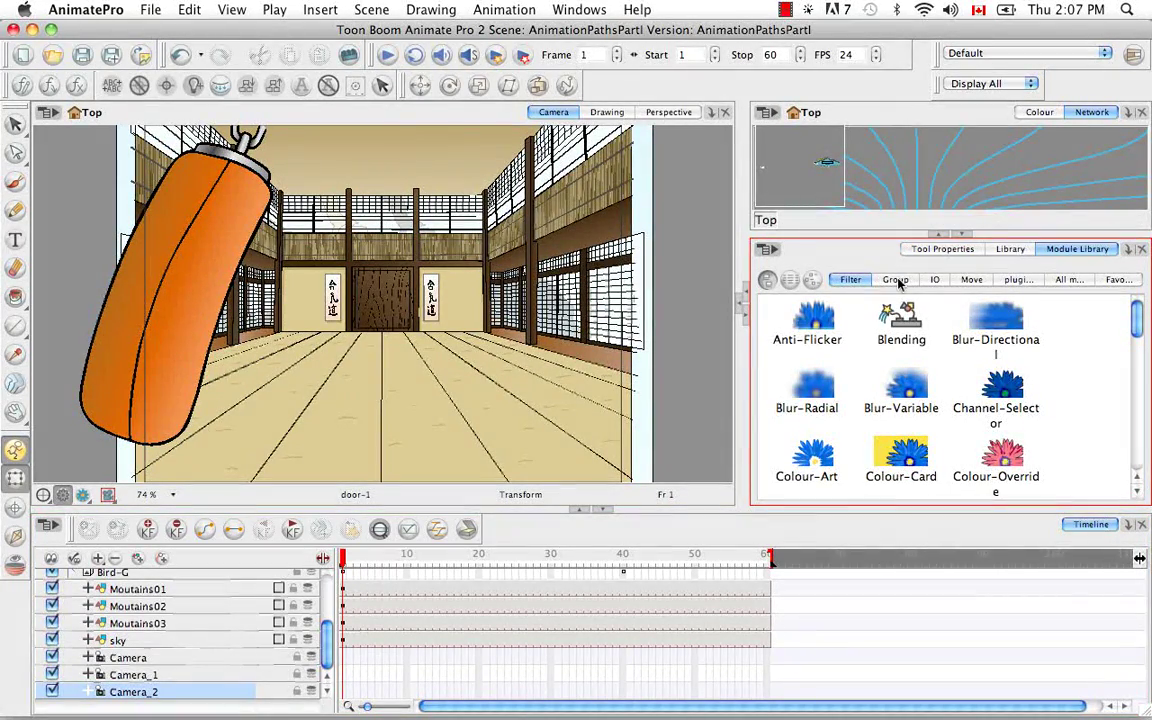
left_click(935, 280)
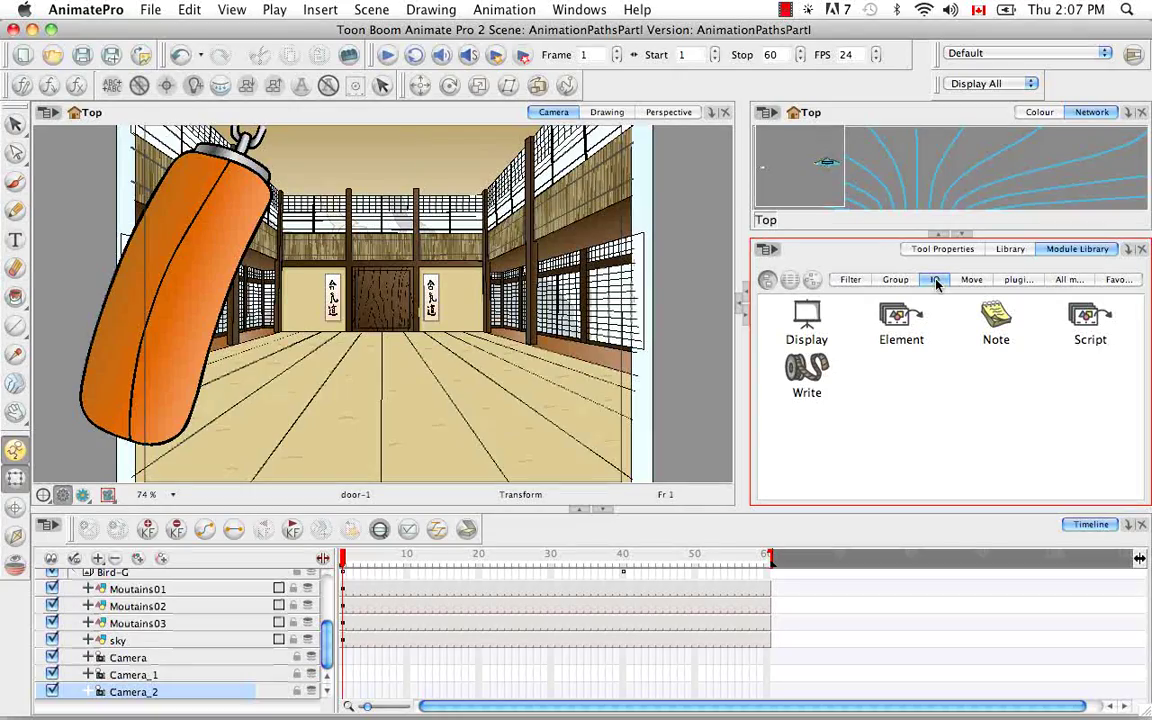
left_click(968, 280)
left_click(993, 320)
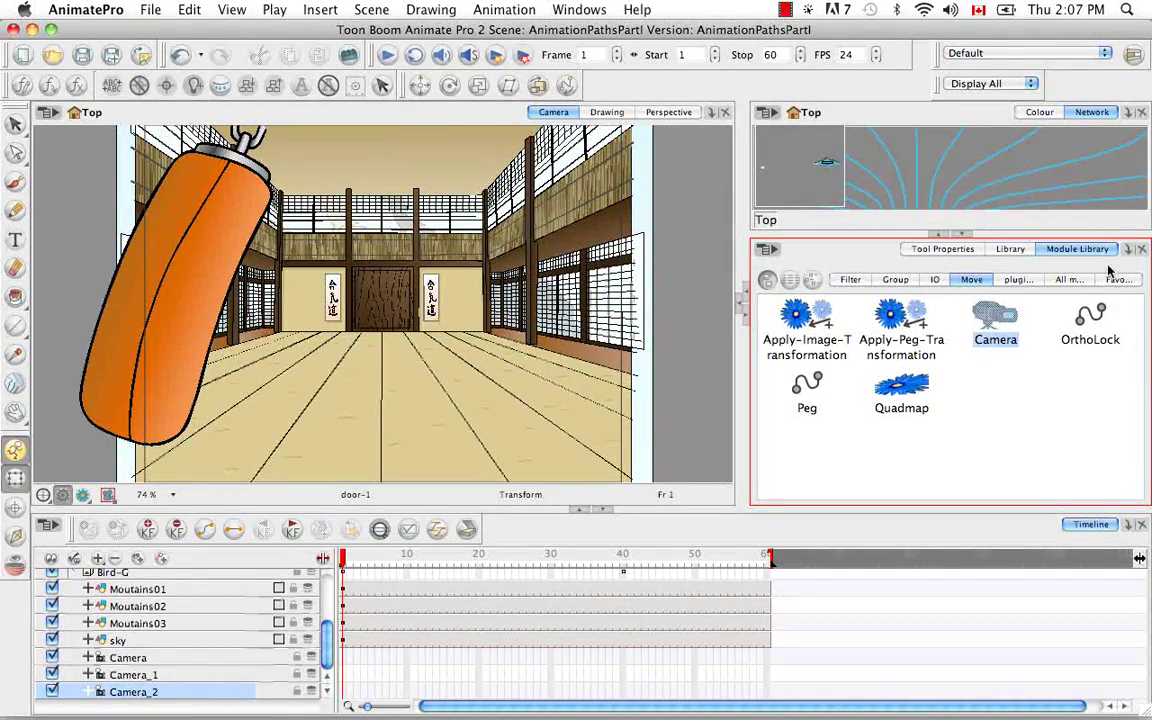
left_click_drag(995, 320, 1041, 158)
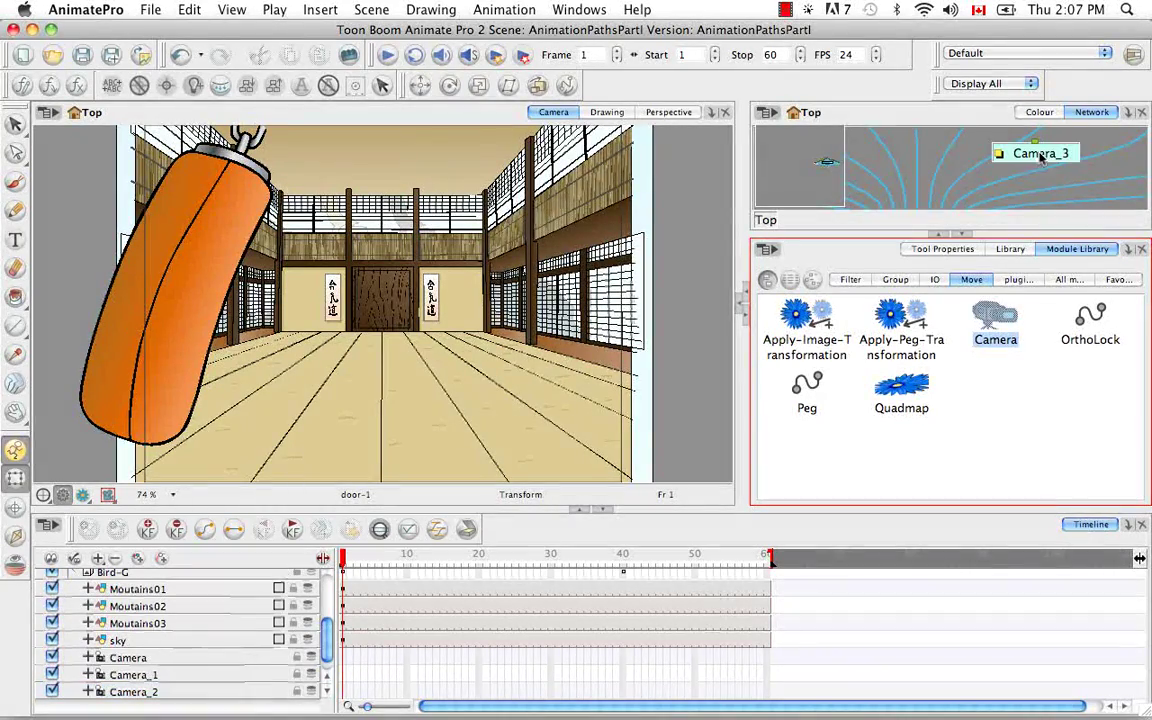
Arrange the newly added camera module and the original Camera module side by side, below and right of the Composite module in the network.
key("space")
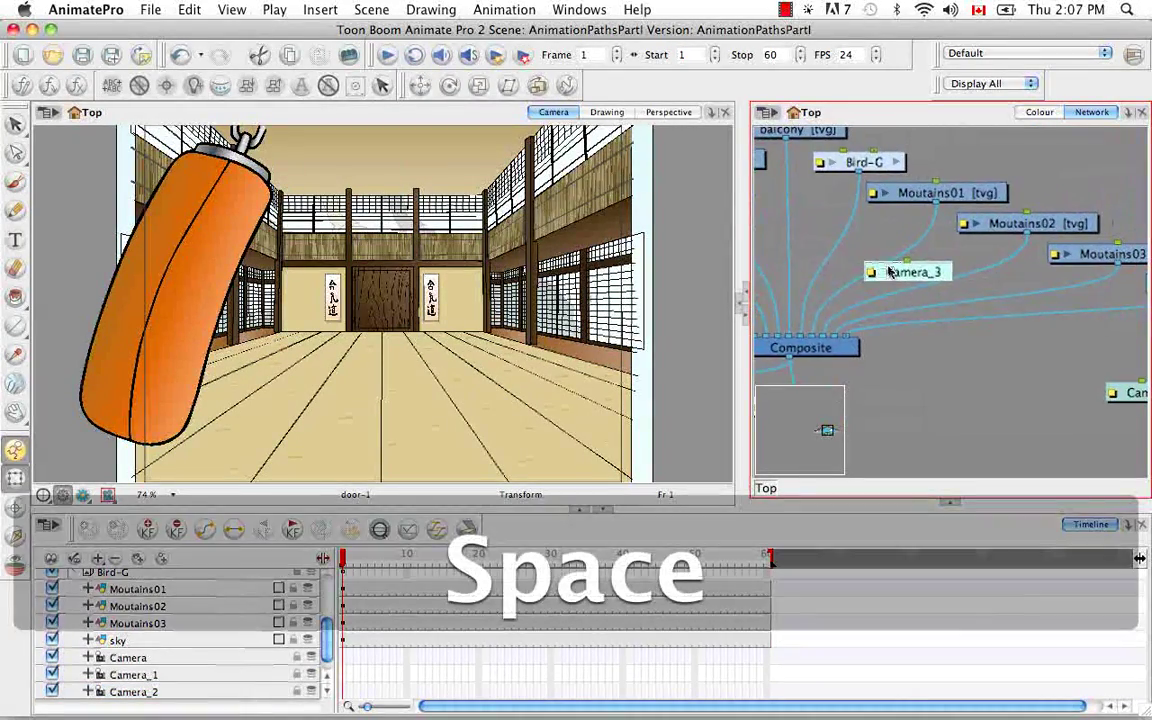
left_click_drag(922, 274, 1094, 365)
key("space")
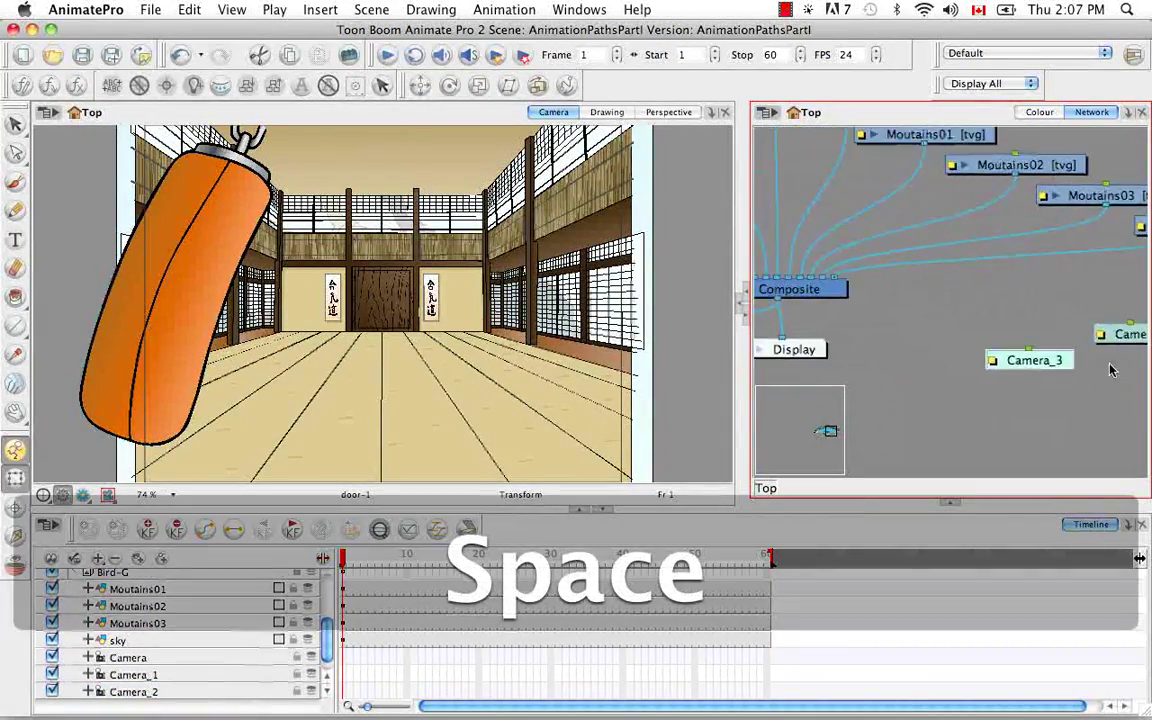
left_click(984, 444)
key("super+minus")
key("super+minus")
key("super+minus")
key("super+minus")
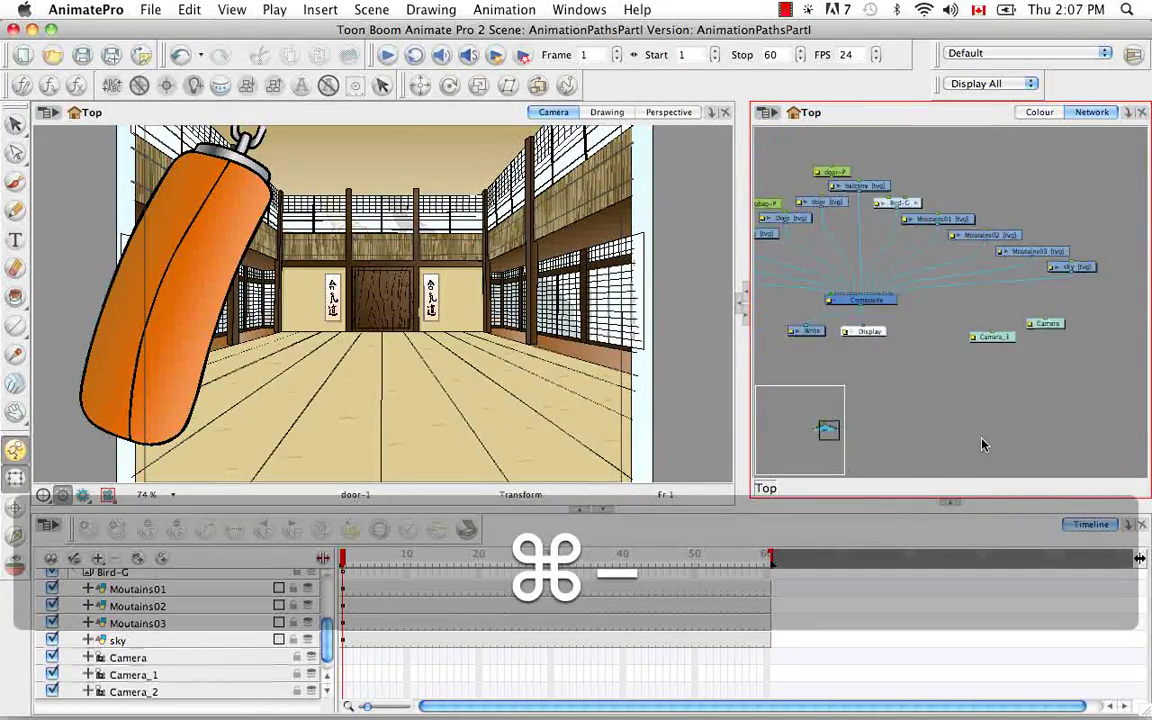
key("space")
left_click_drag(985, 417, 1053, 425)
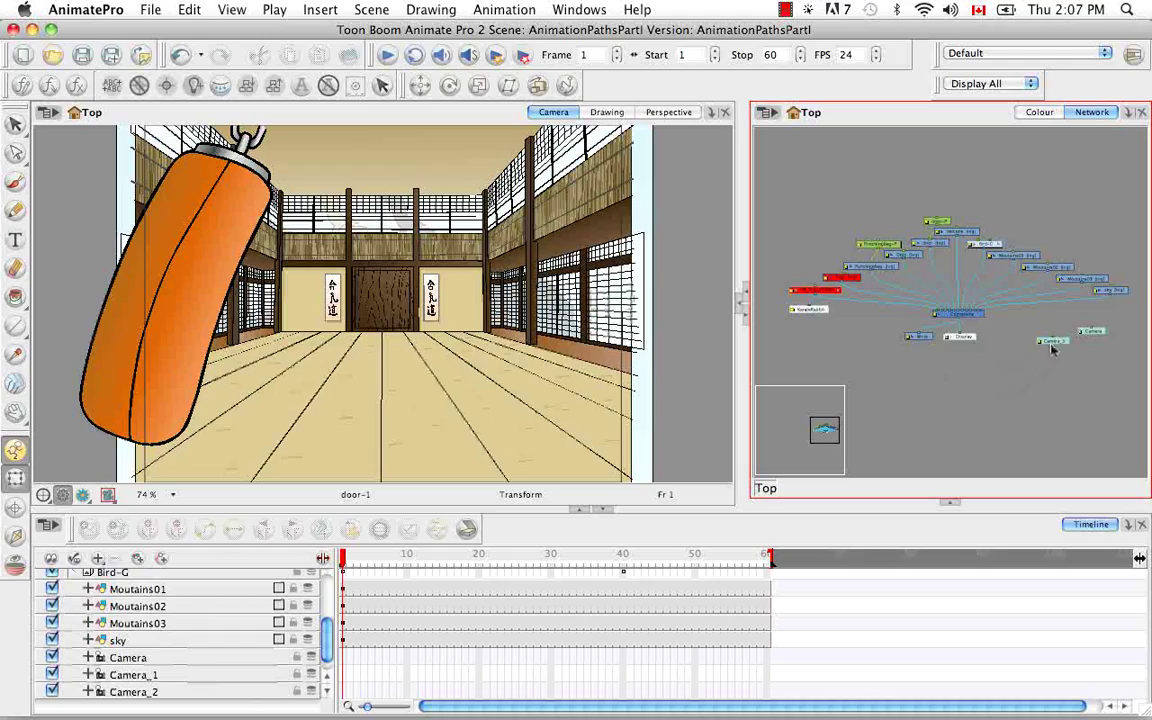
left_click_drag(1052, 347, 1023, 358)
left_click_drag(1086, 335, 1060, 352)
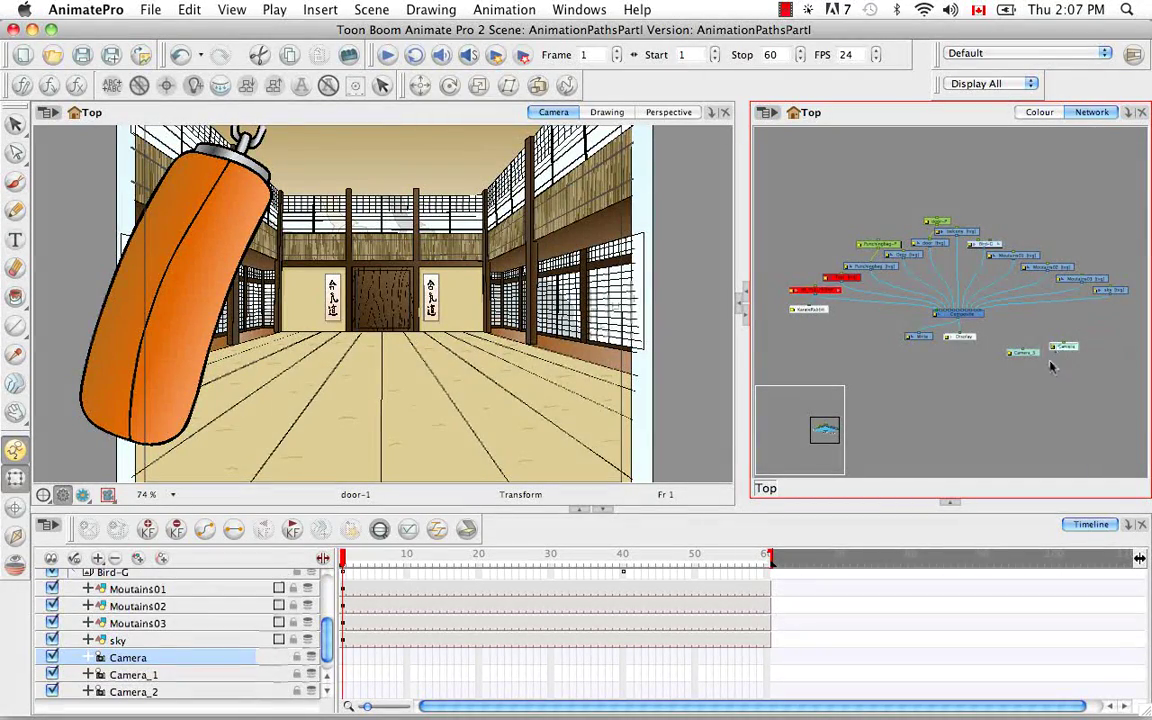
Restore the Network view's size and delete the Camera_1, Camera_2 and Camera_3 layers from the timeline.
left_click(950, 503)
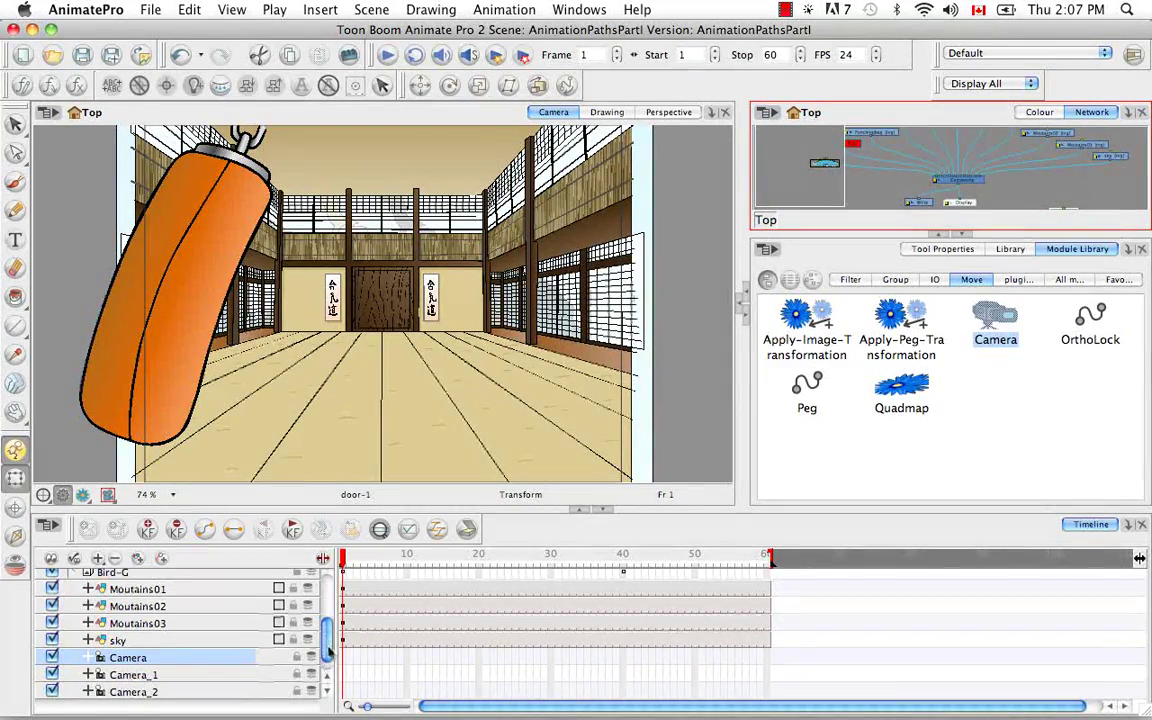
scroll(206, 690, "down", 1)
left_click(210, 698)
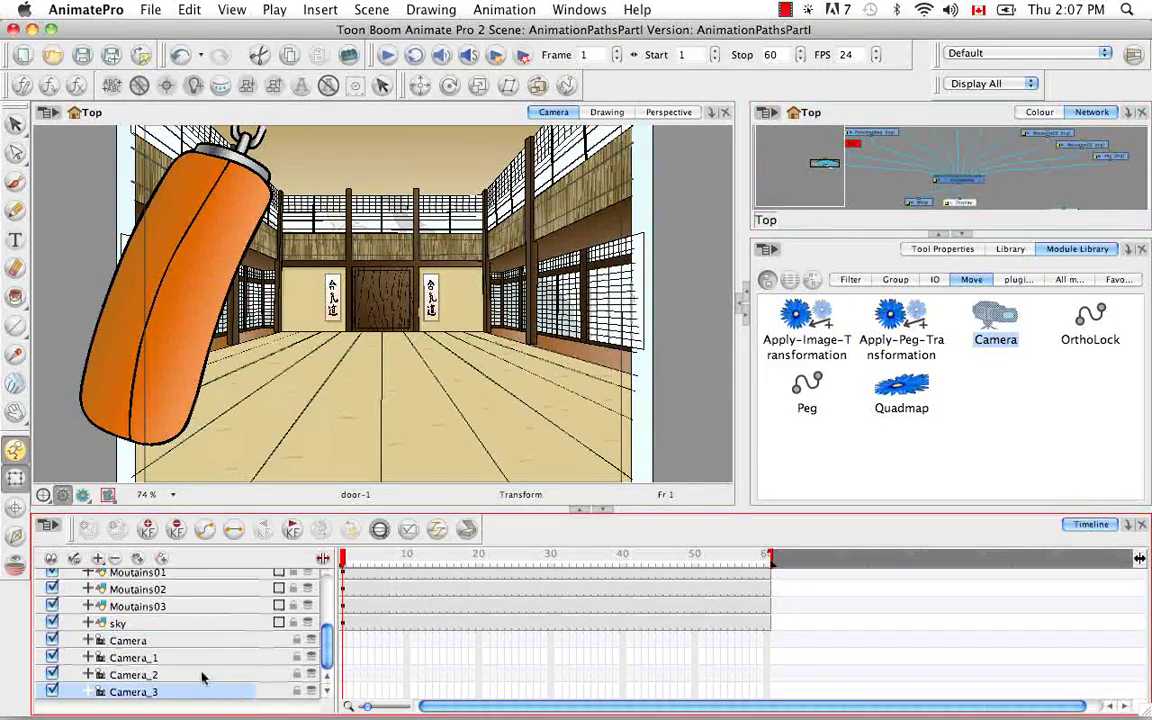
left_click(200, 658, "shift")
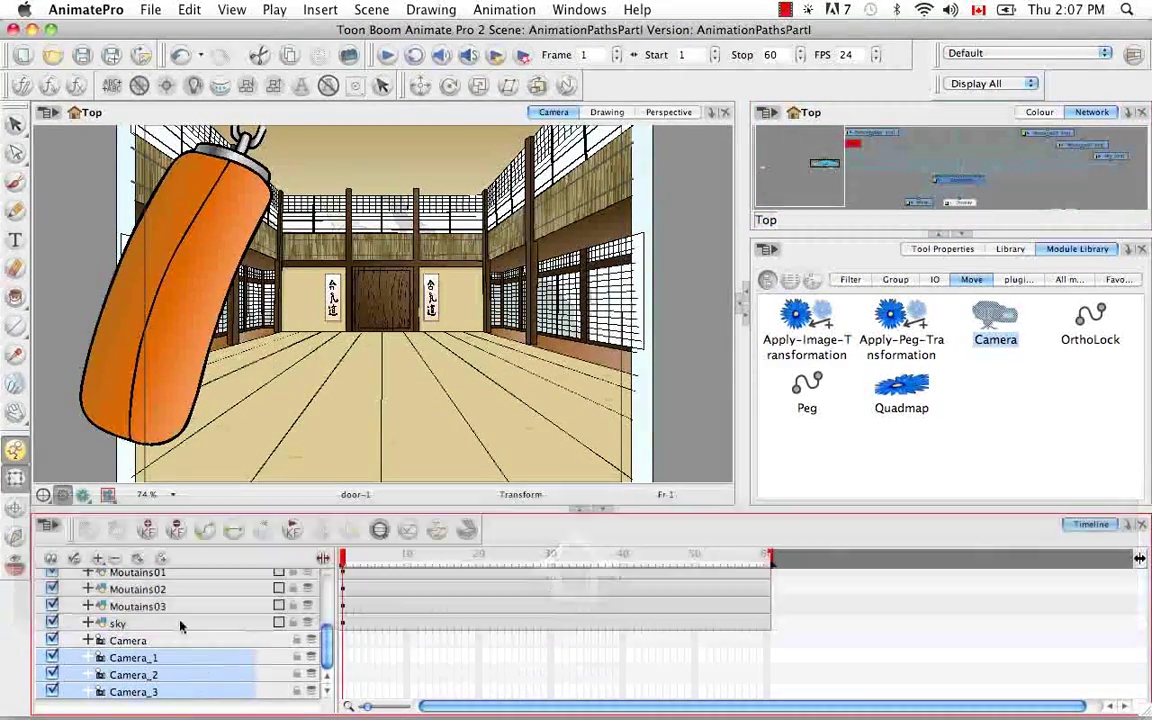
left_click(115, 560)
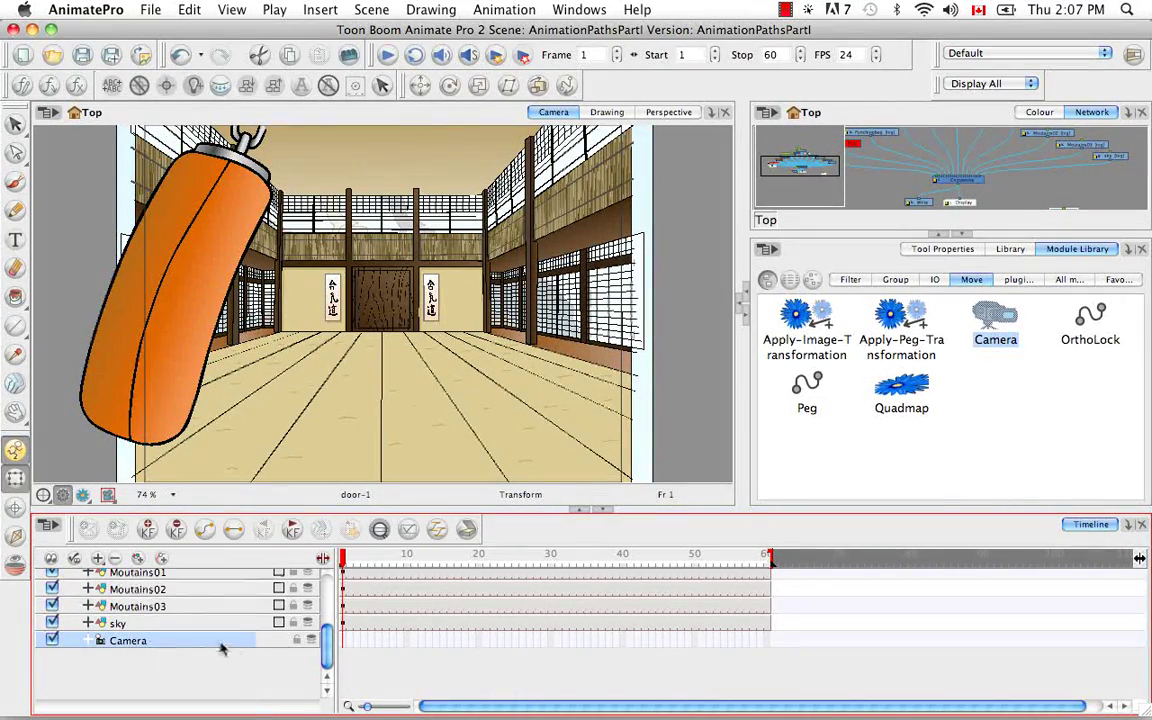
Add a parent peg to the Camera layer.
left_click_drag(326, 648, 329, 632)
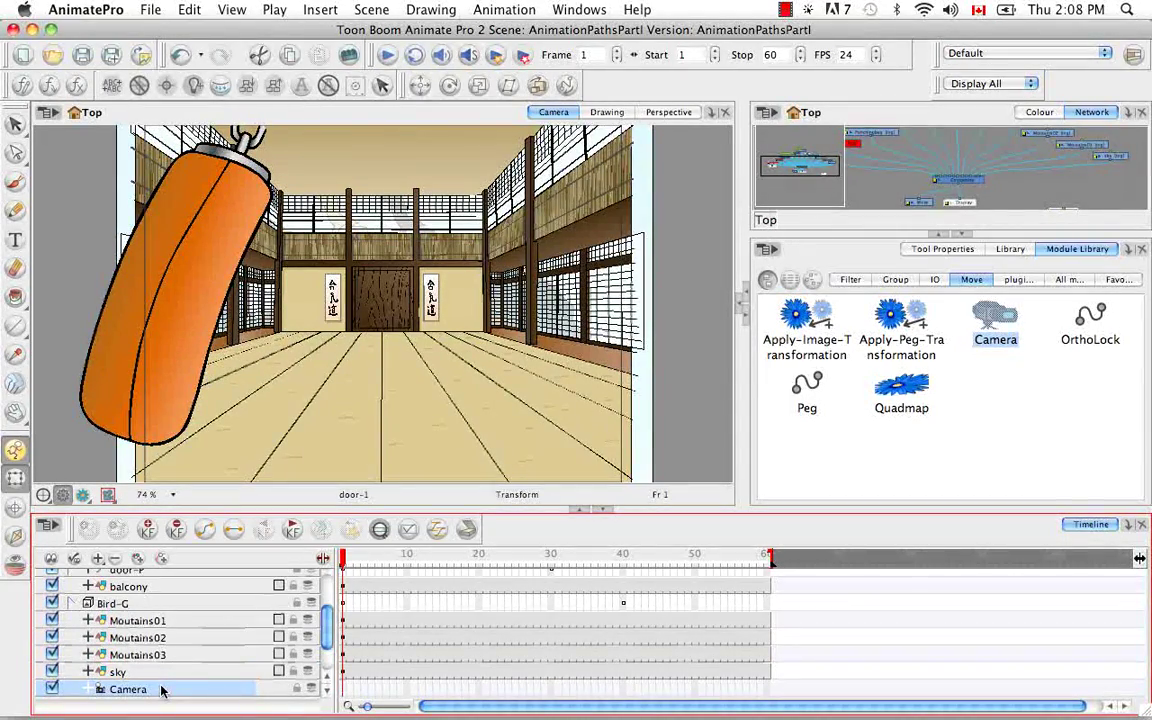
left_click(161, 560)
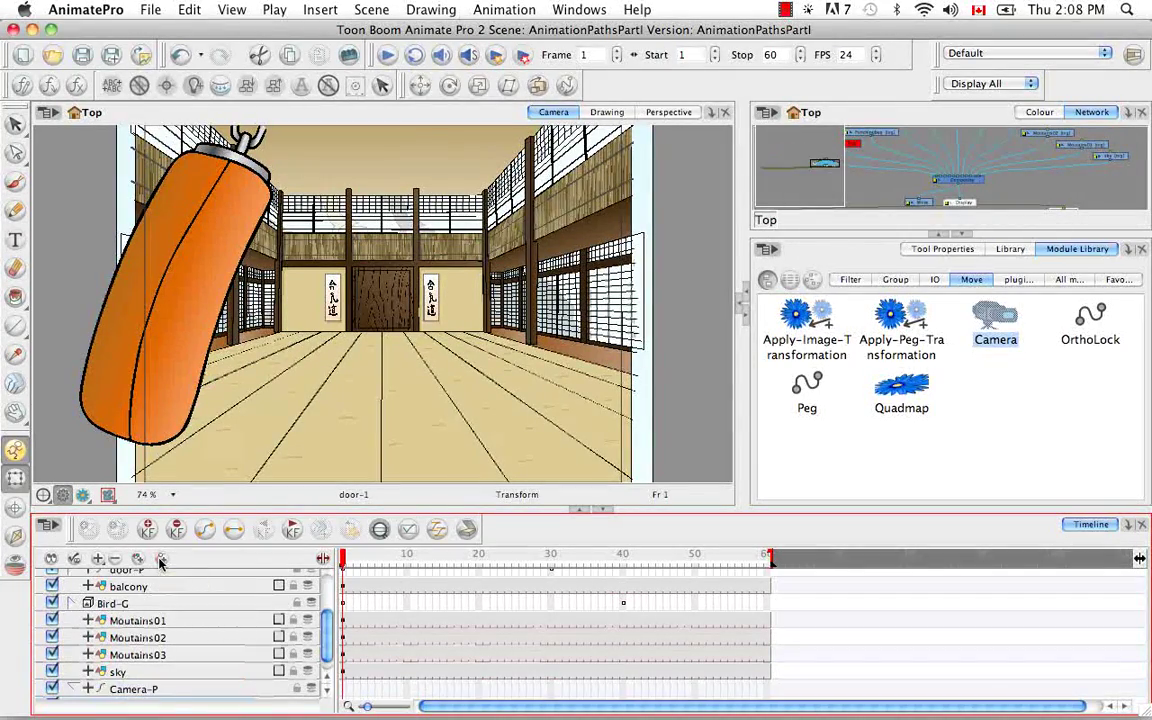
Expand the Camera-P peg layer in the timeline to show its position, scale, rotation and skew parameters.
scroll(328, 655, "down", 1)
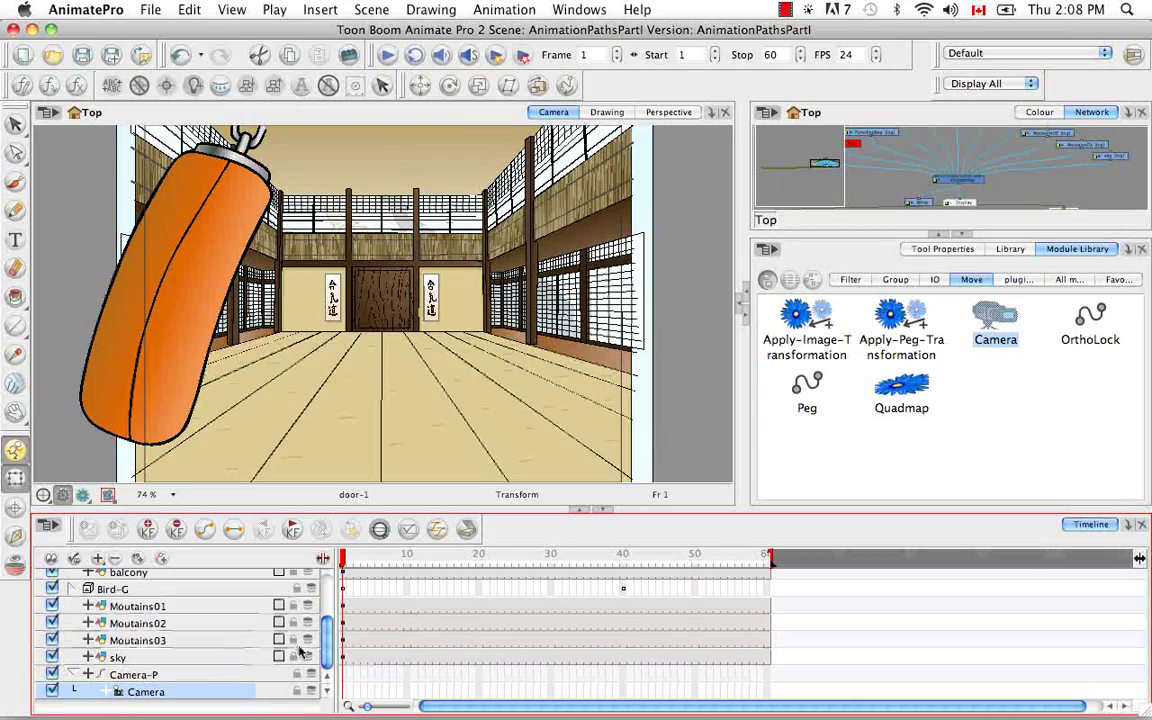
left_click(99, 675)
left_click_drag(327, 618, 325, 650)
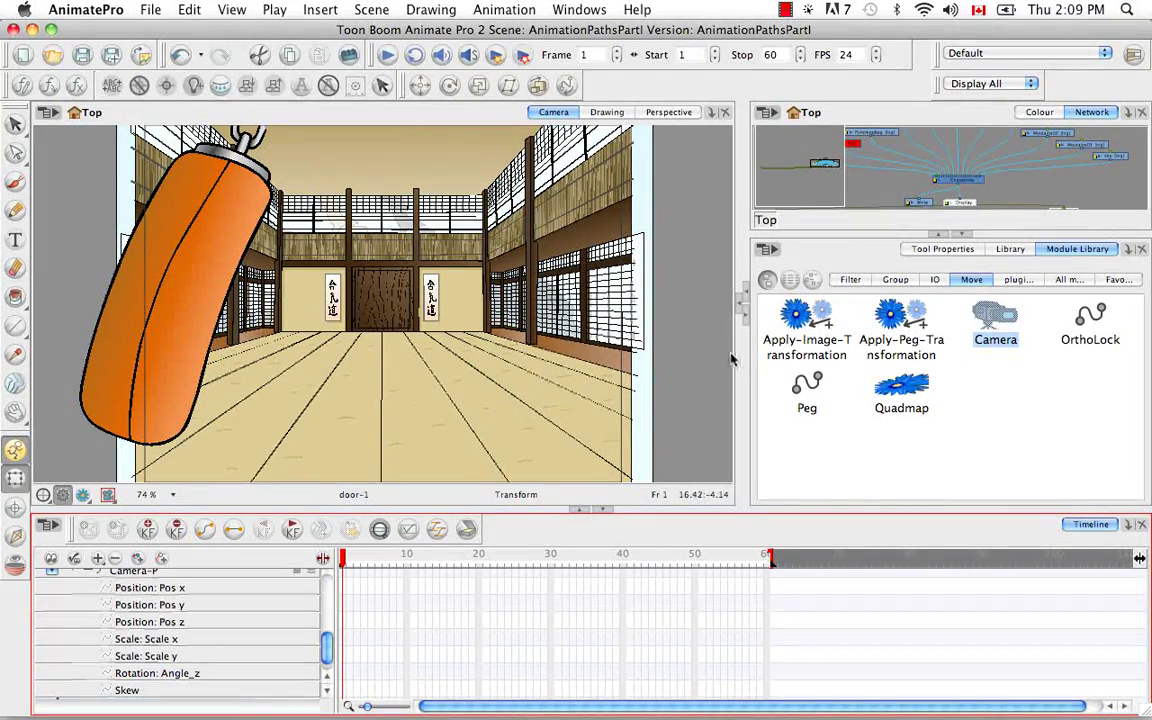
Reveal the pane beside the Camera view, keep only the Top view in it by closing its Side view, and widen it.
left_click_drag(741, 307, 468, 307)
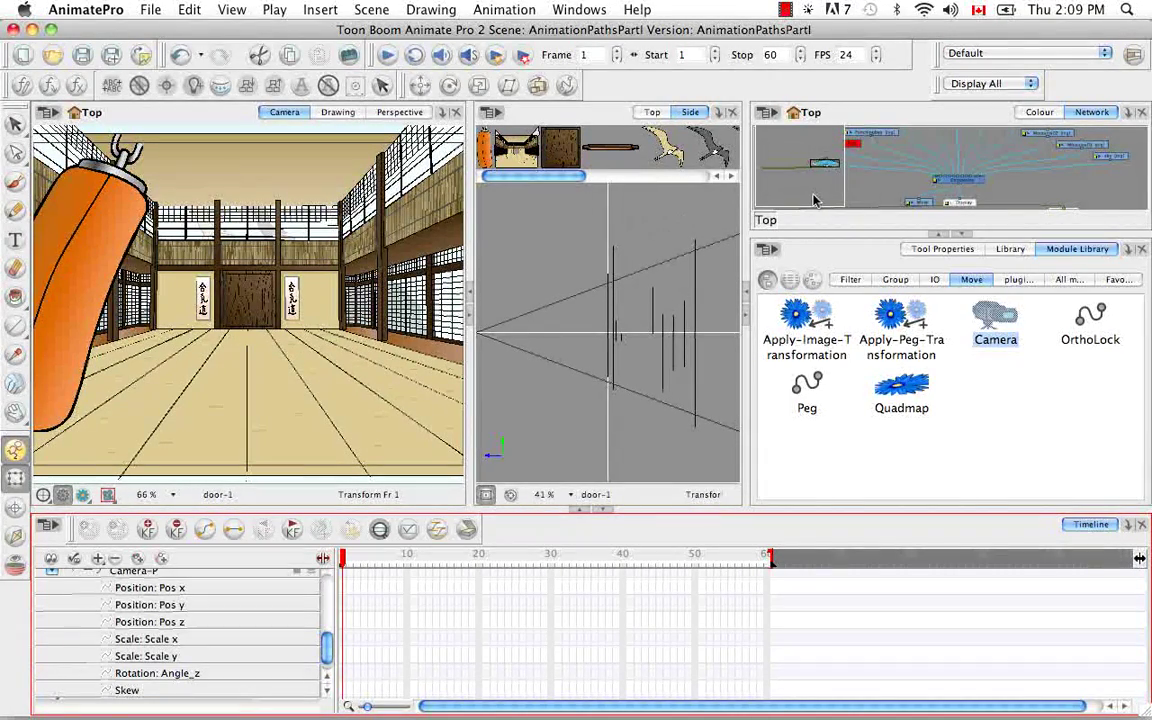
left_click(652, 112)
left_click(690, 112)
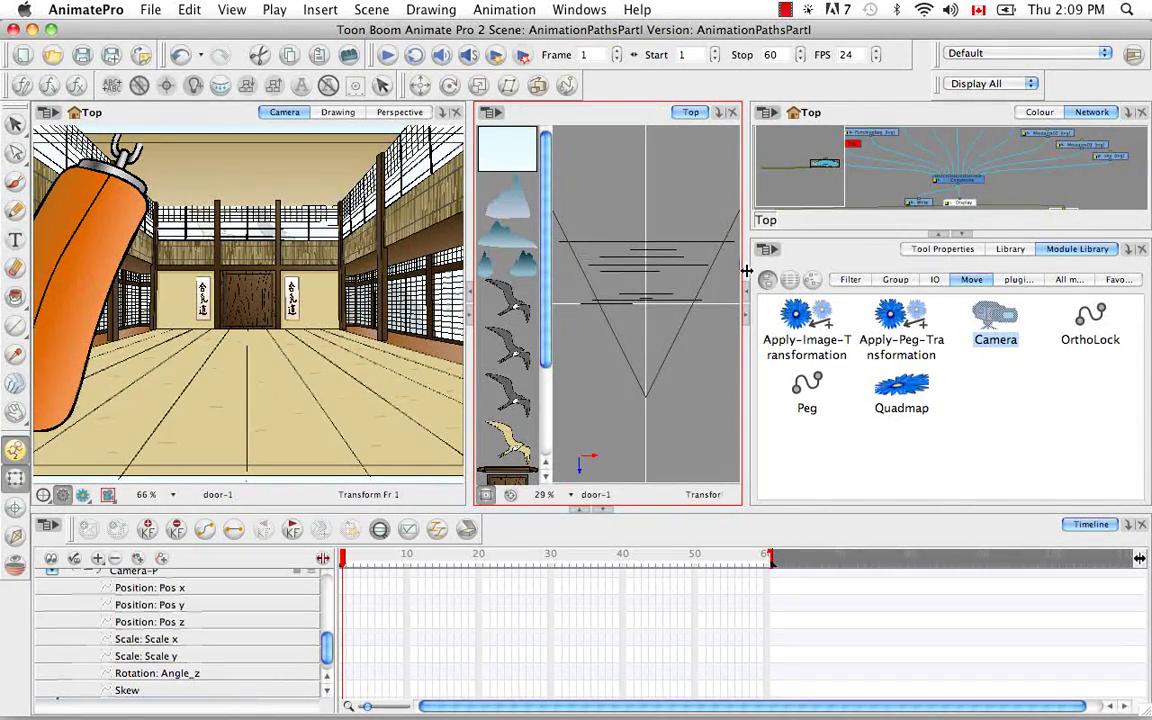
left_click_drag(748, 274, 794, 268)
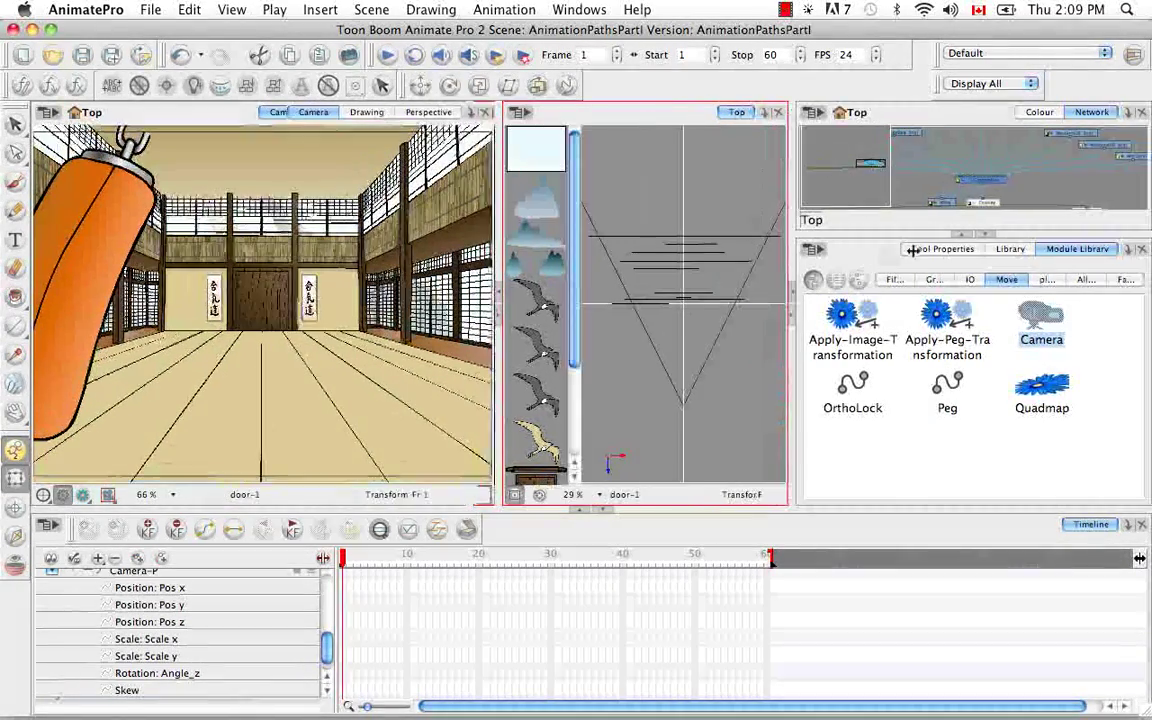
Collapse the Module Library pane, add a Side view beside the Network view, and give the Top view more room.
left_click(986, 236)
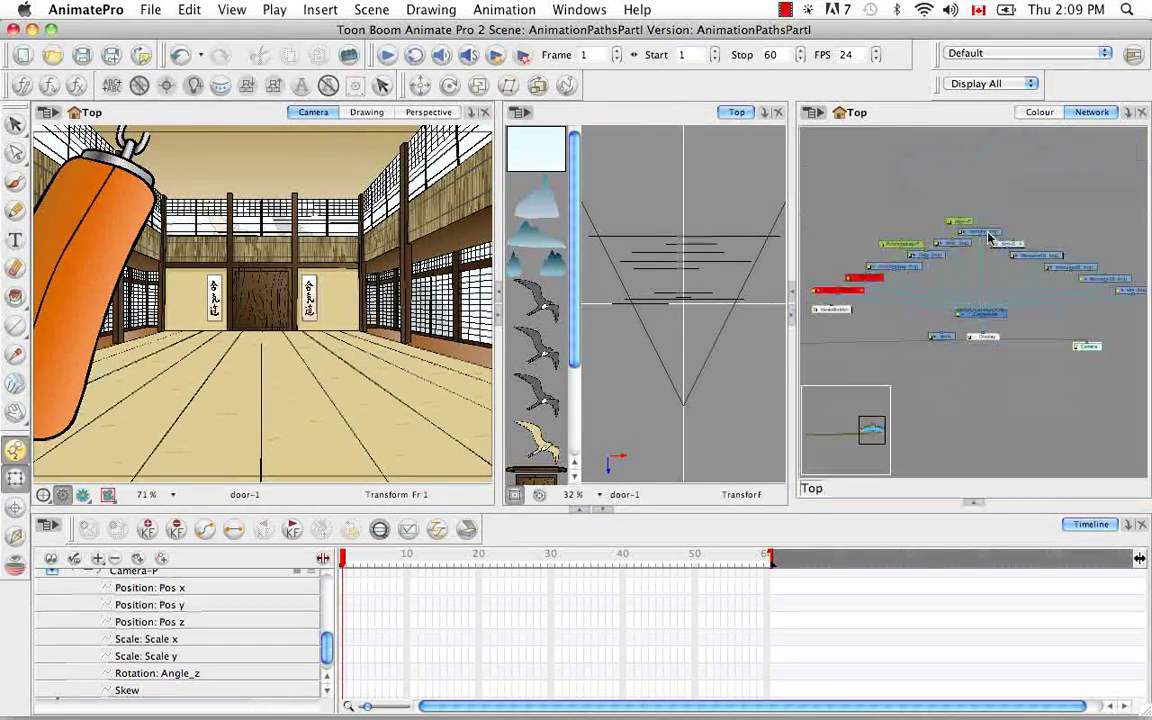
left_click(1127, 113)
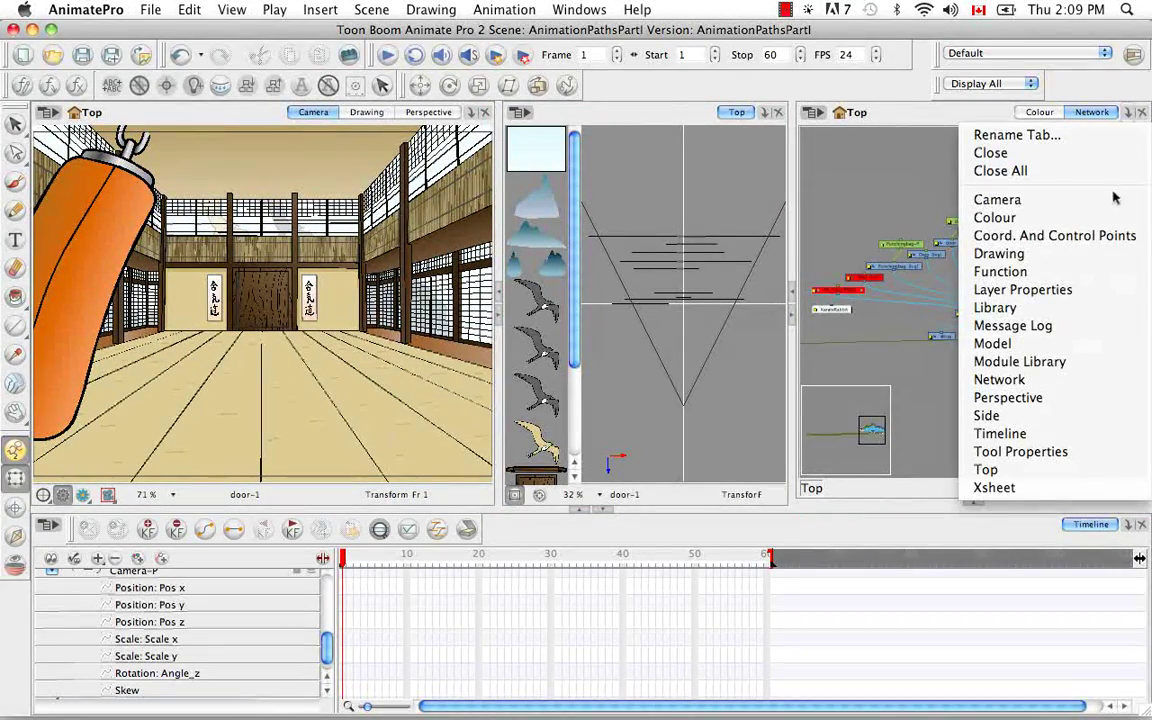
left_click(1100, 416)
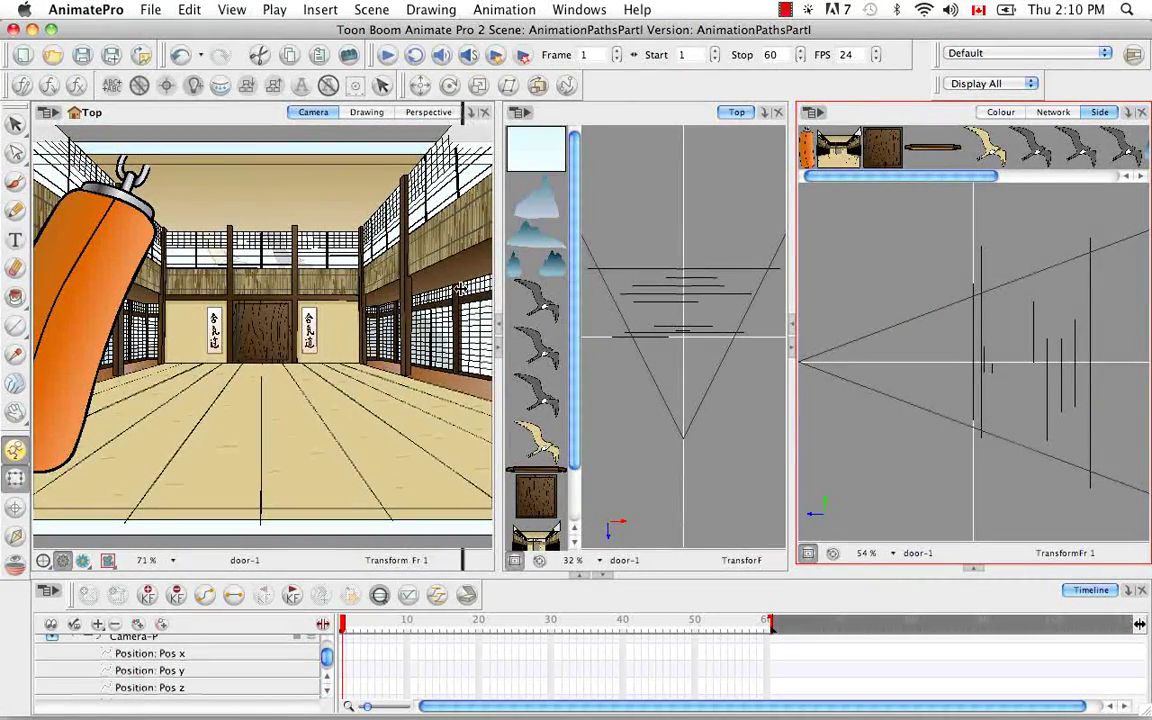
left_click_drag(498, 289, 461, 289)
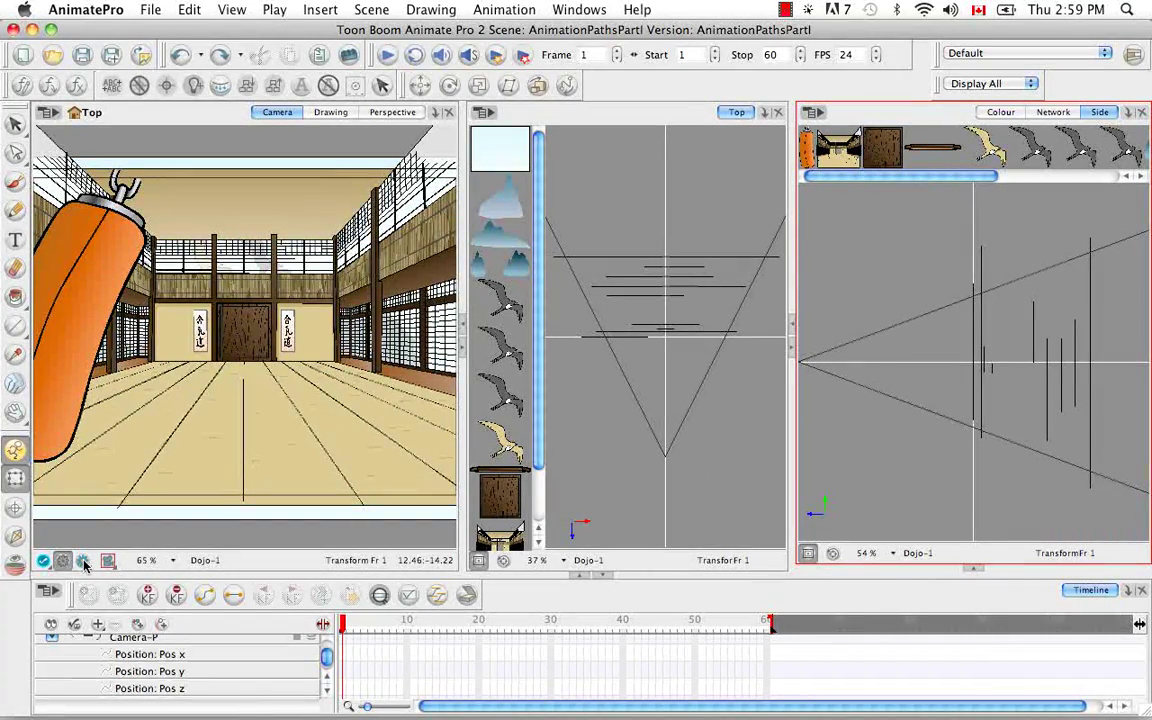
Preview the Camera view in render mode and return it to the OpenGL display.
left_click(84, 563)
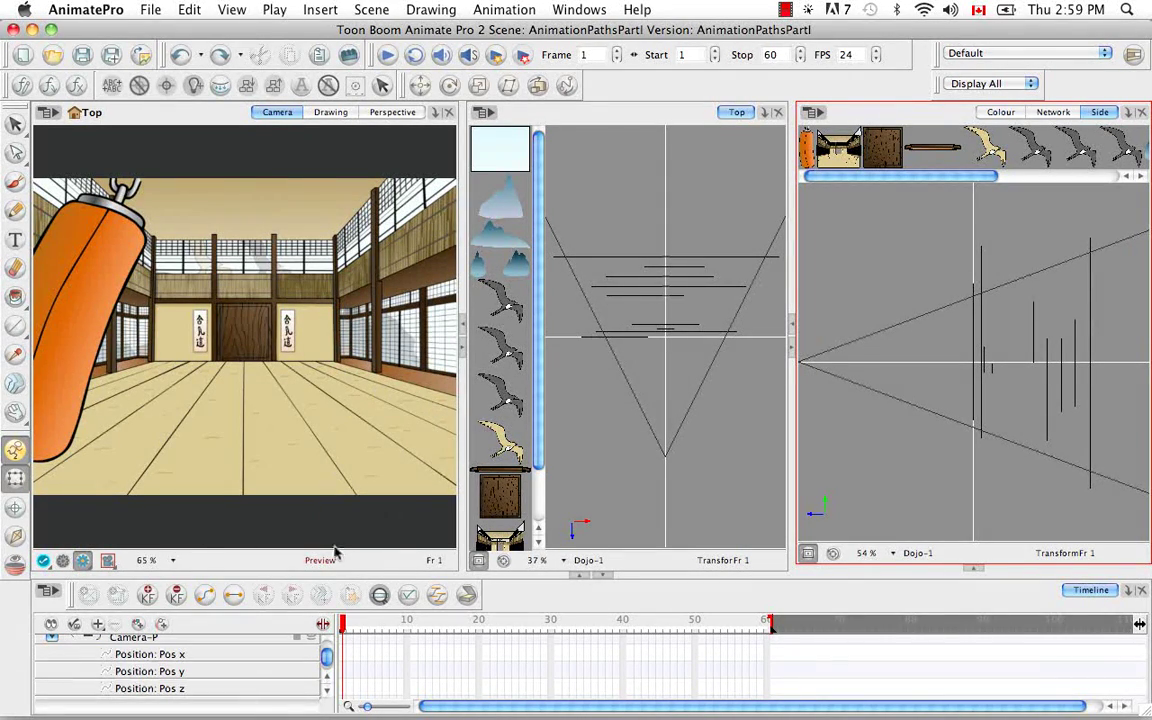
left_click(62, 561)
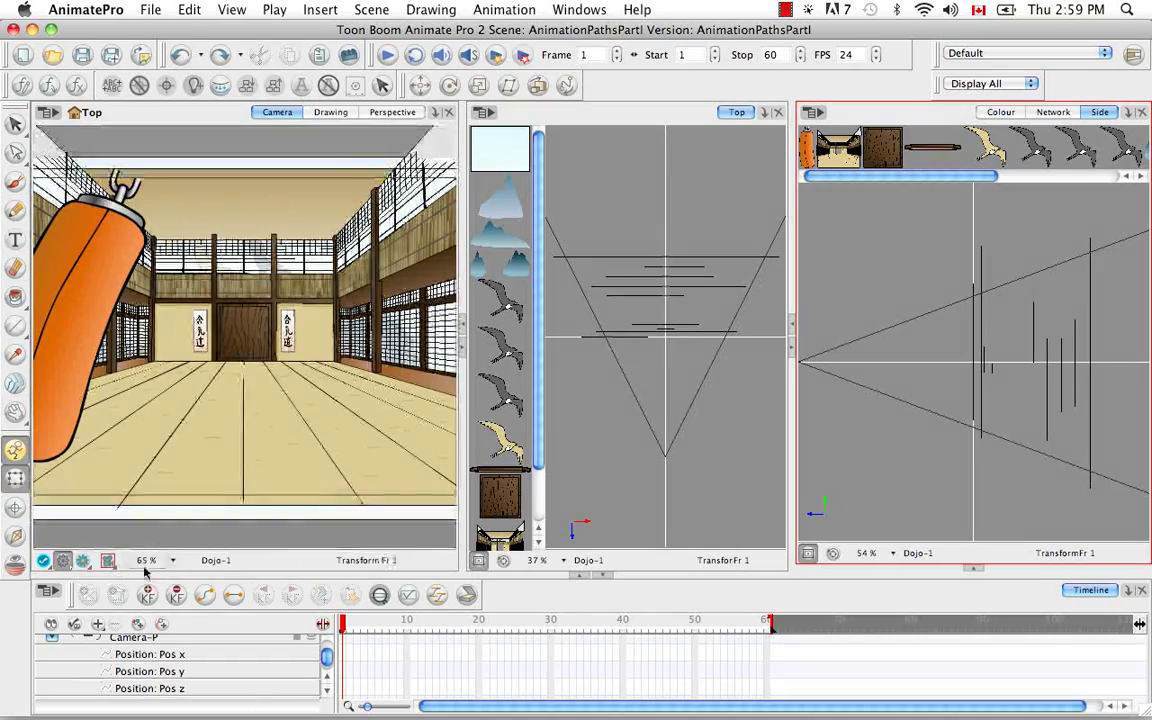
Add keyframes to the Camera-P peg at frames 10 and 50.
left_click_drag(343, 628, 409, 628)
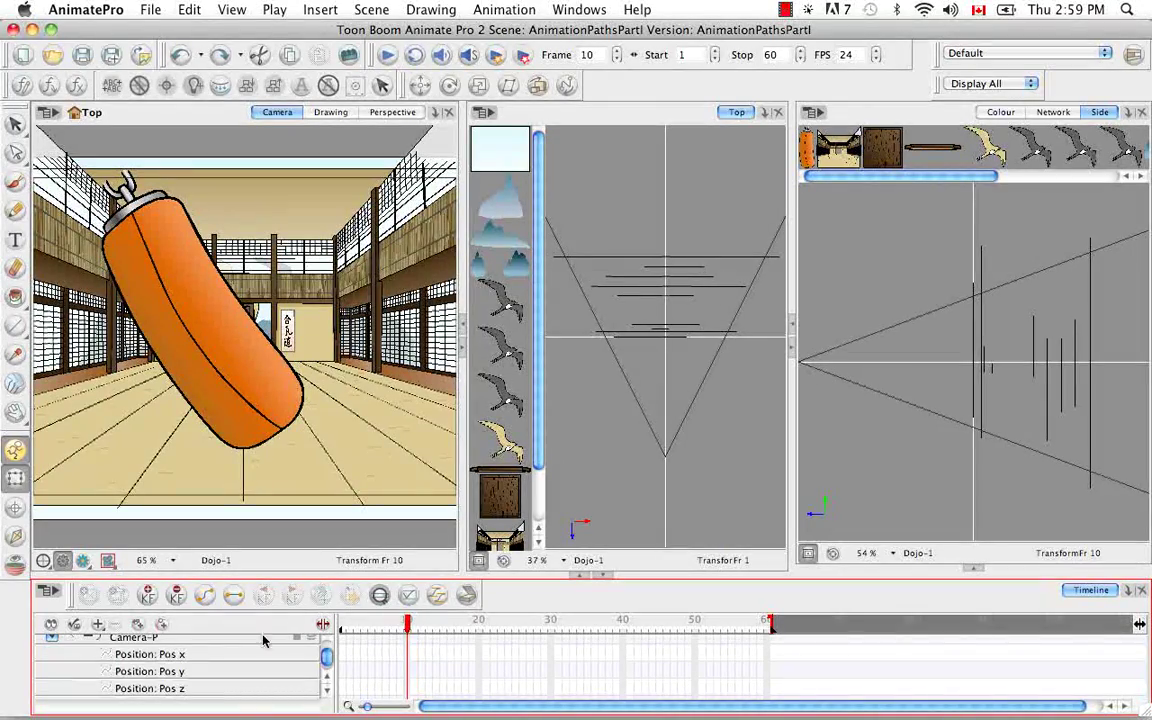
scroll(213, 641, "up", 1)
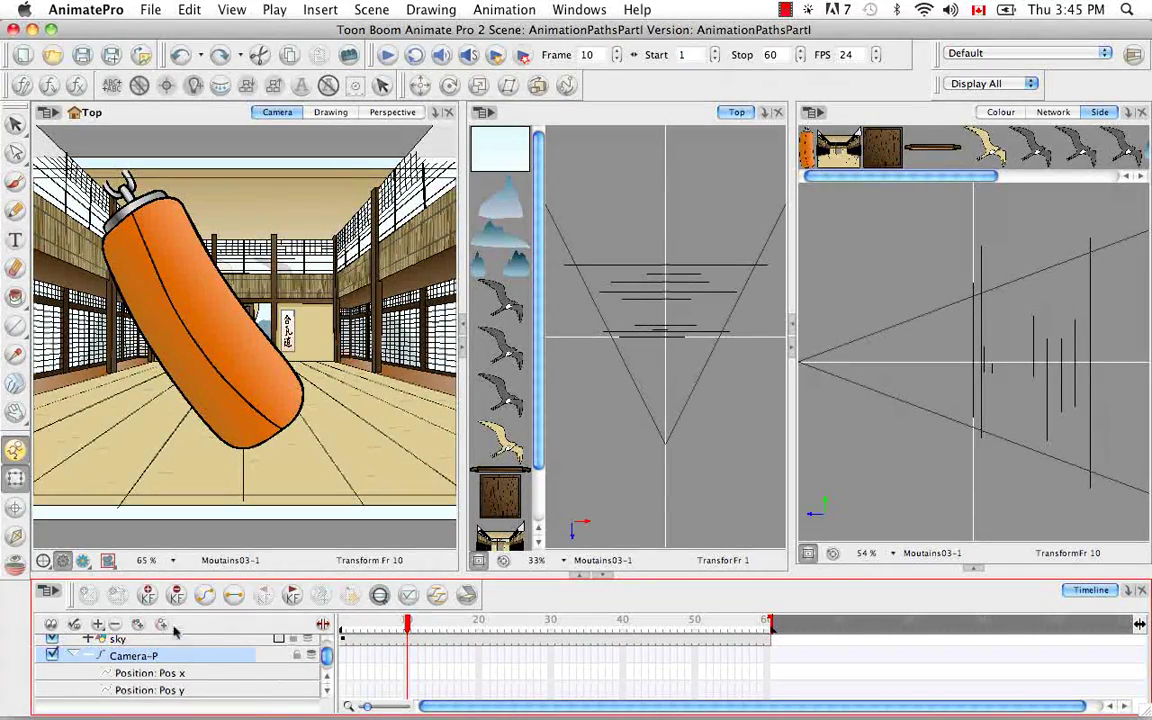
left_click(147, 595)
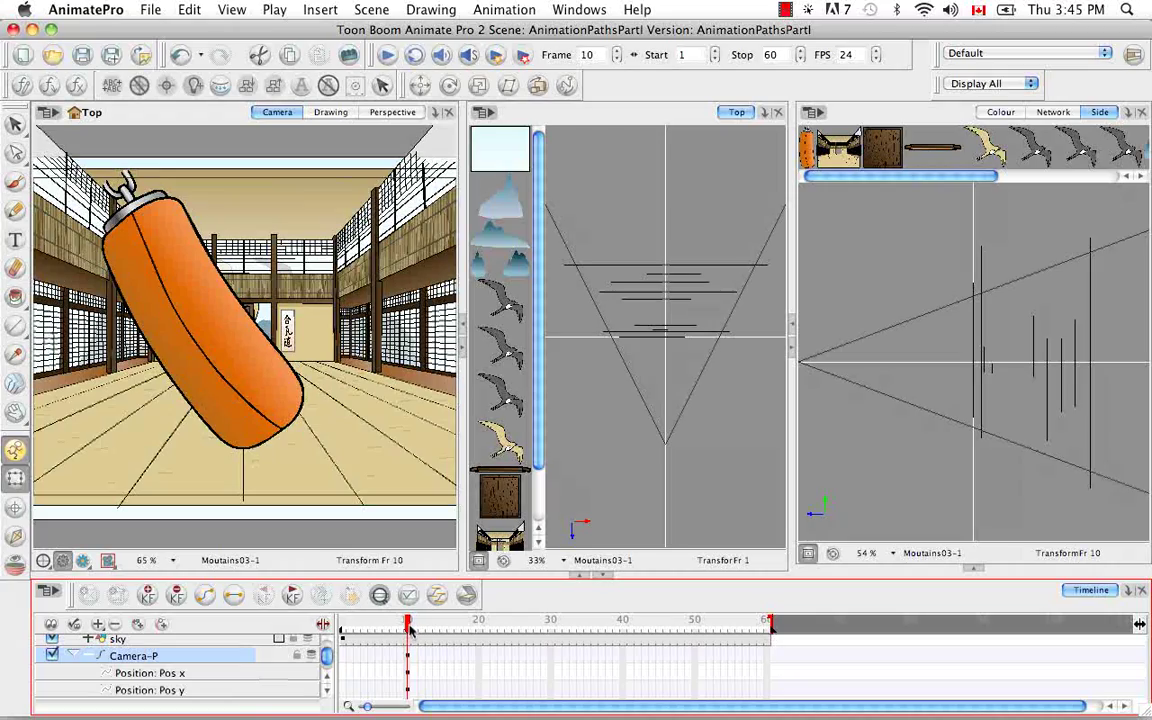
left_click_drag(409, 627, 697, 637)
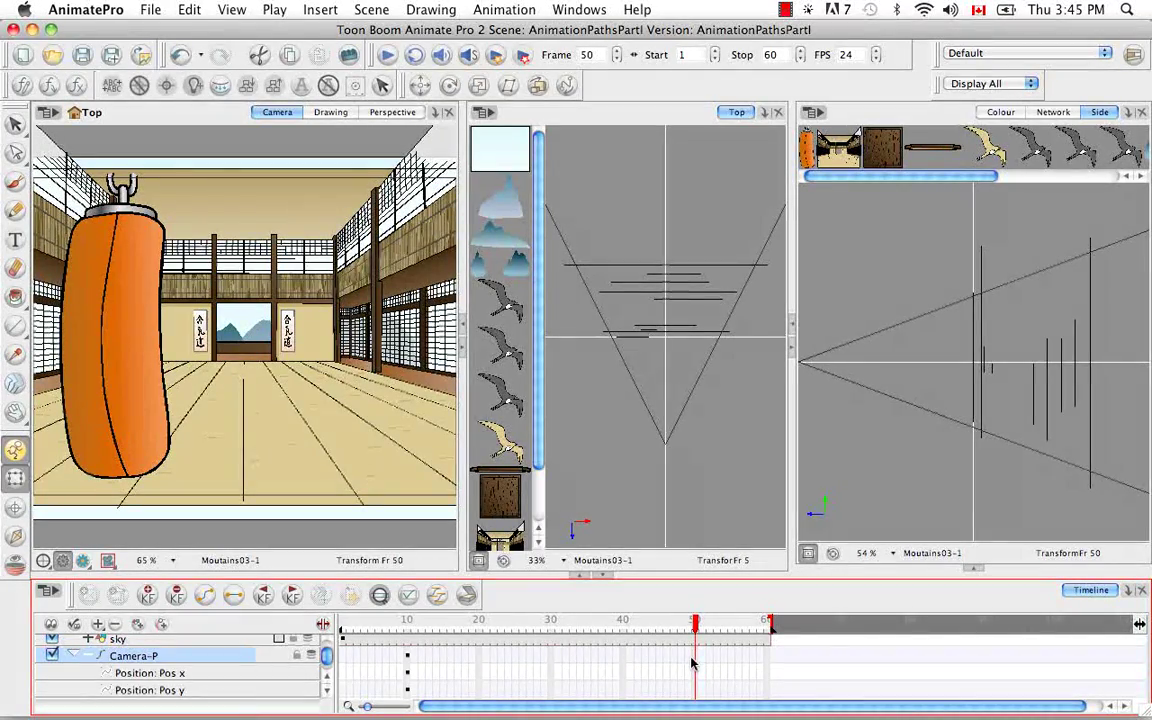
left_click(147, 597)
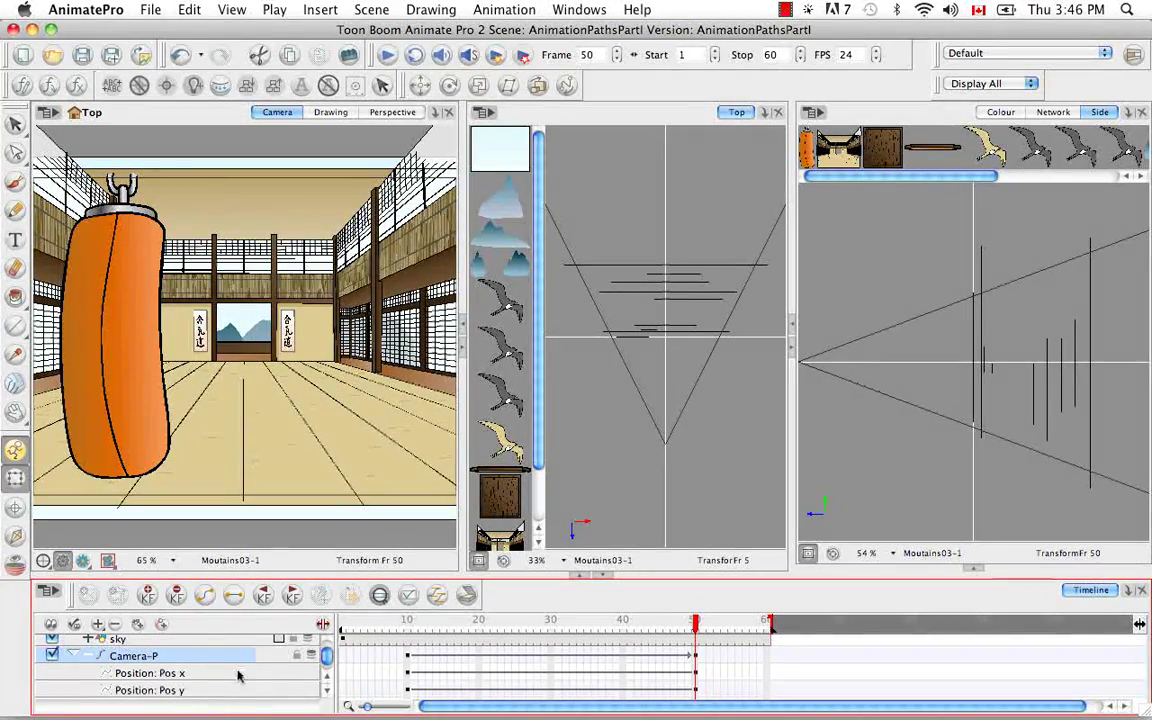
Switch the scene's active camera from Default Camera to Camera.
left_click(374, 10)
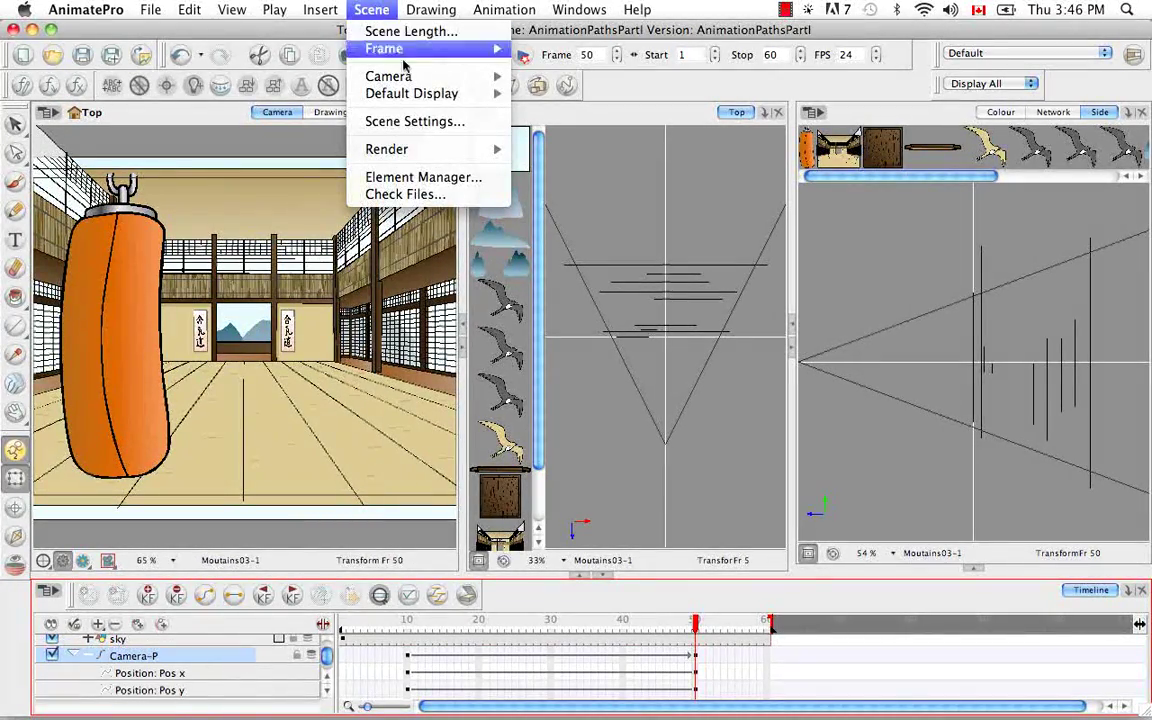
mouse_move(412, 77)
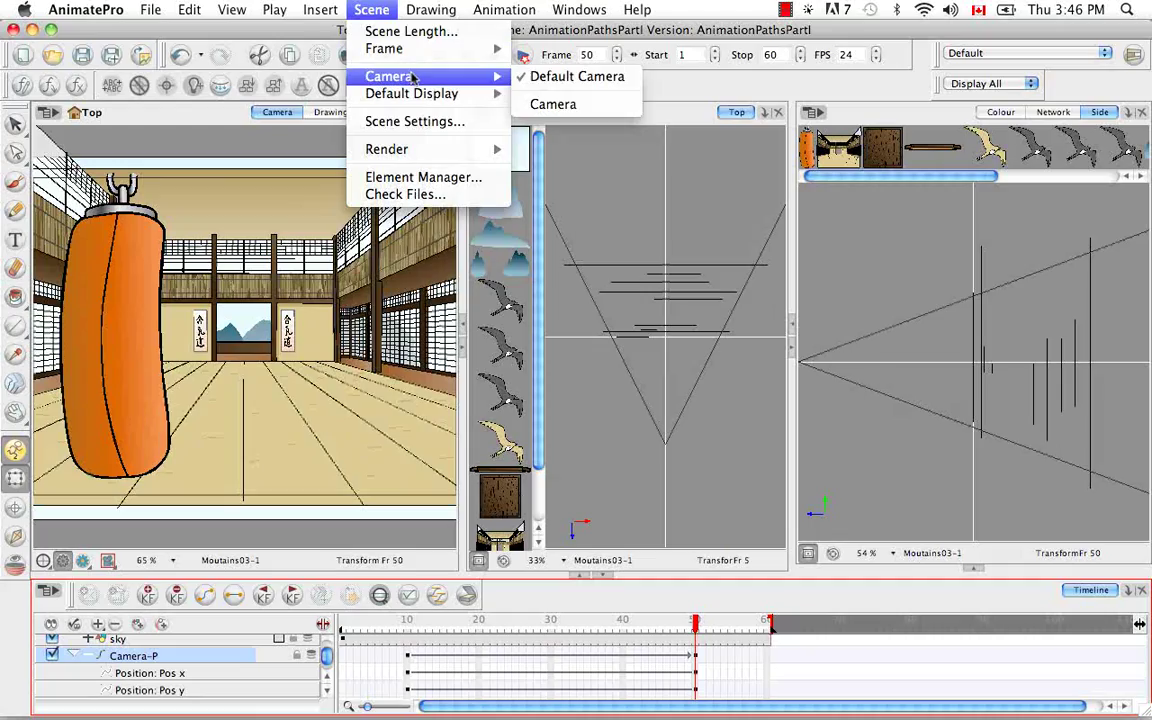
left_click(621, 105)
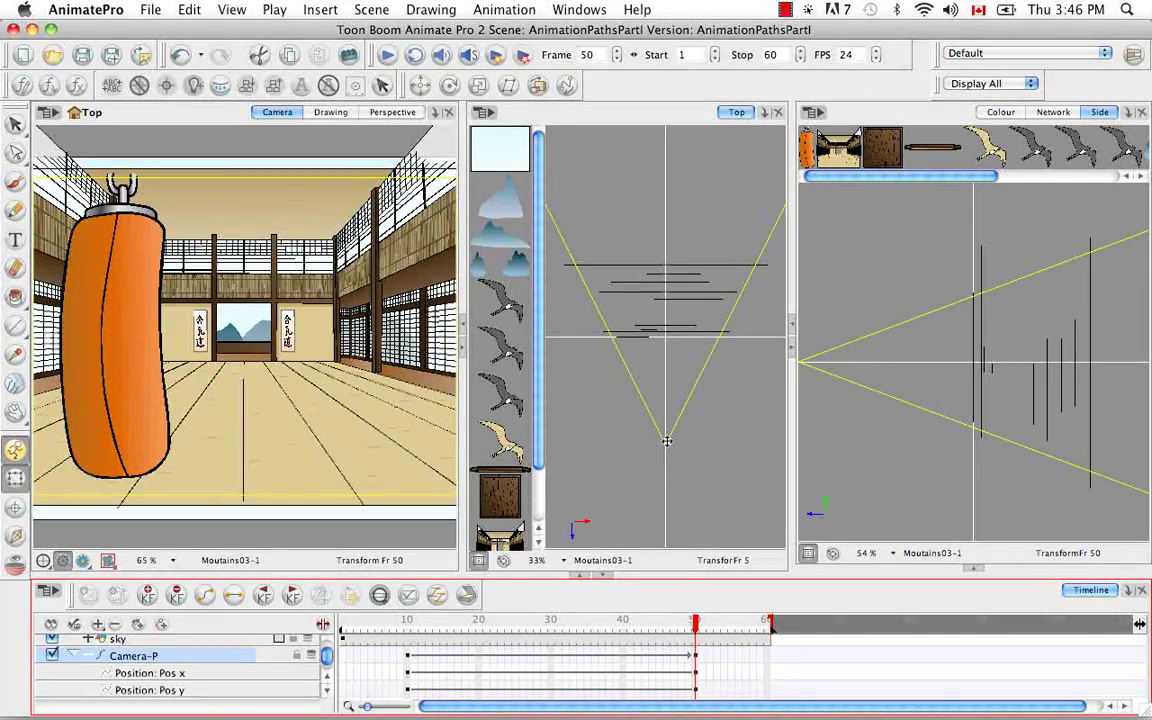
At frame 50, move the camera forward to the balcony in the Top view and raise it slightly in the Side view.
left_click_drag(666, 441, 667, 326)
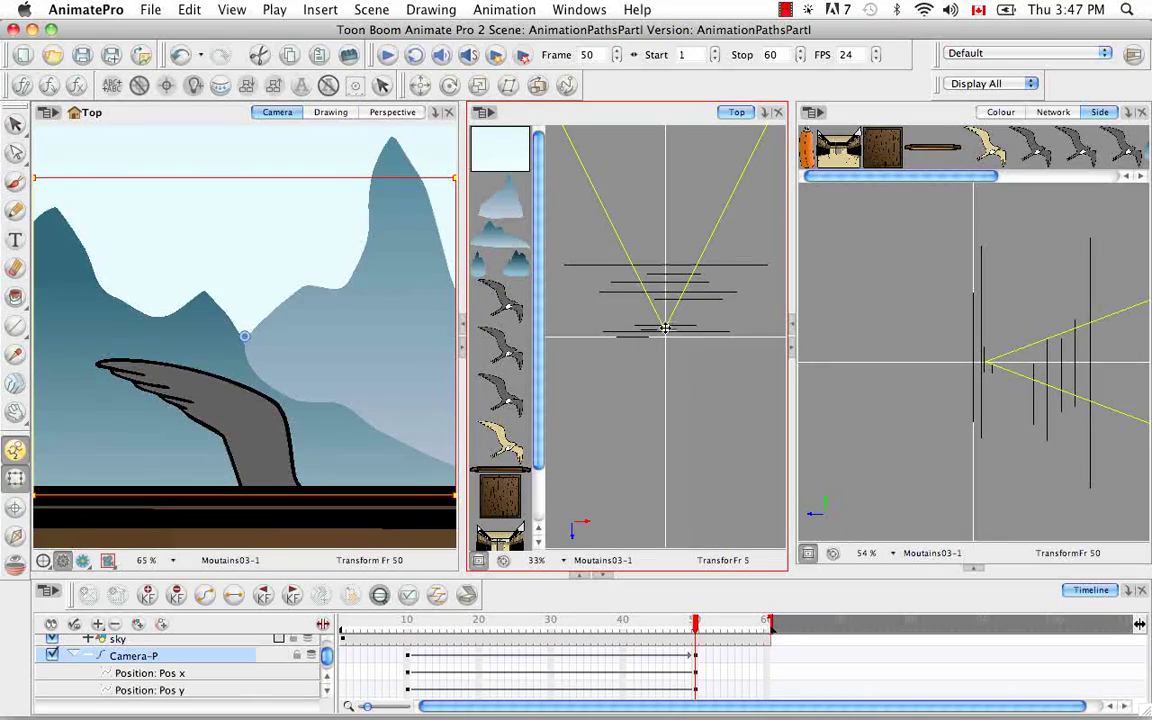
mouse_move(665, 328)
left_mouse_down()
mouse_move(663, 360)
mouse_move(665, 343)
left_mouse_up()
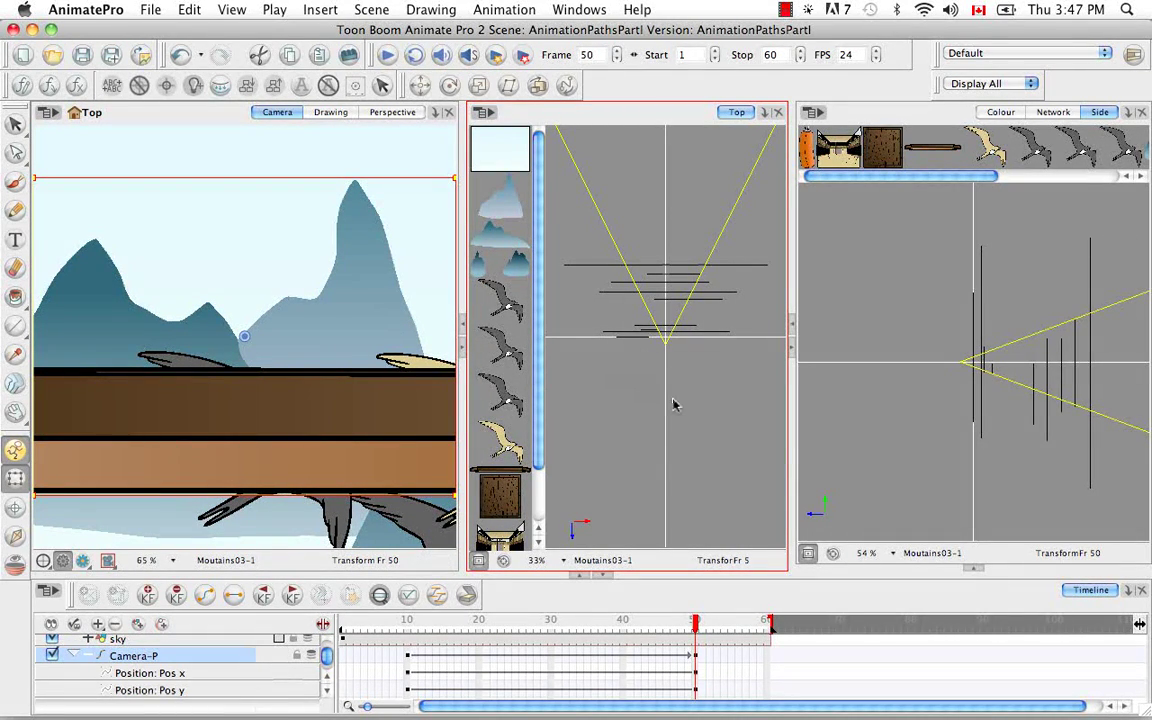
mouse_move(963, 365)
left_mouse_down()
mouse_move(966, 345)
mouse_move(969, 367)
mouse_move(965, 358)
left_mouse_up()
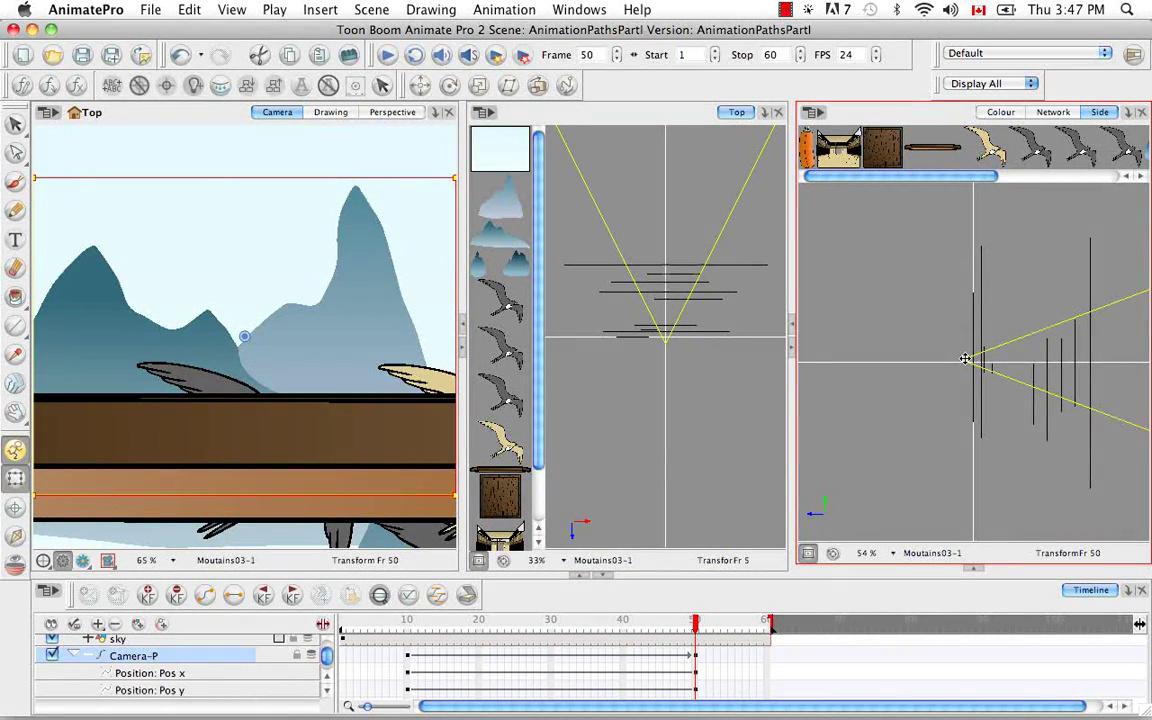
left_click(697, 422)
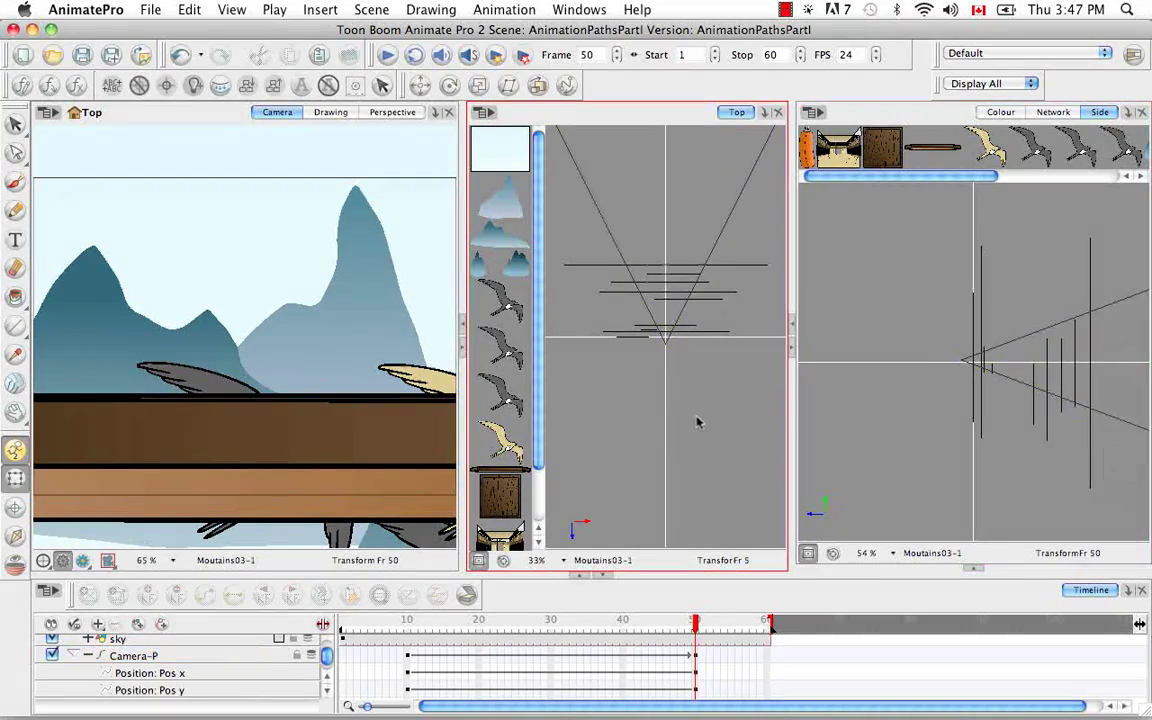
Play the camera move twice from frame 1 to review the animation.
left_click(343, 625)
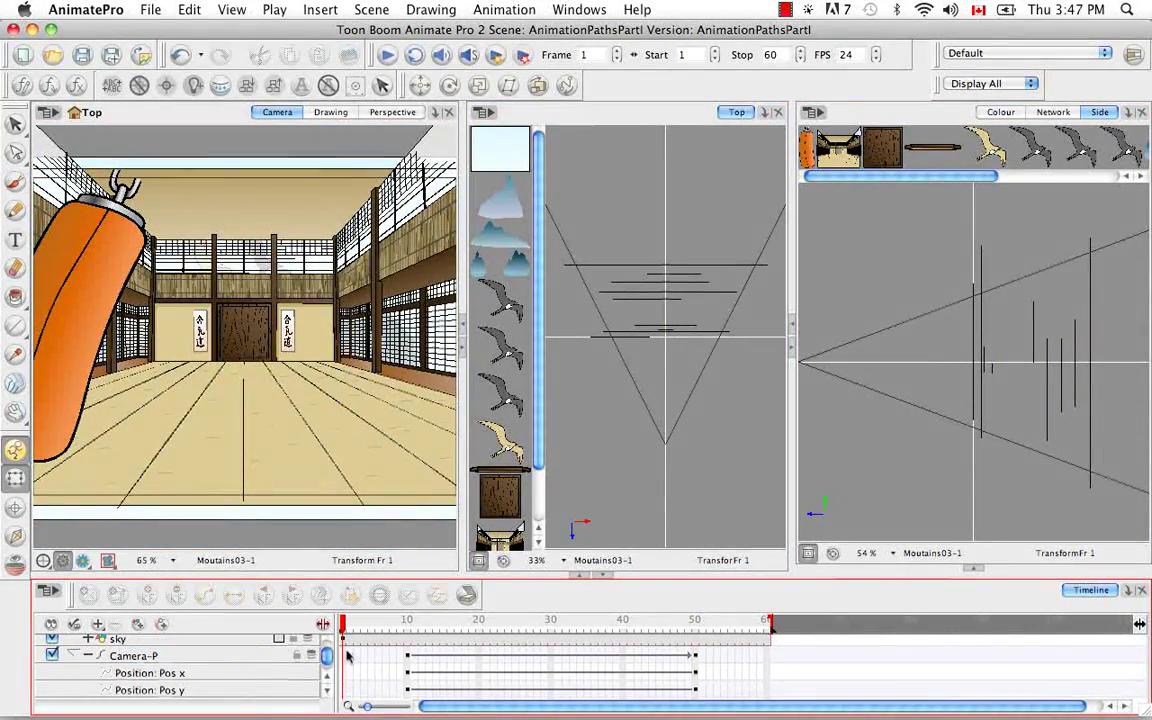
left_click(386, 54)
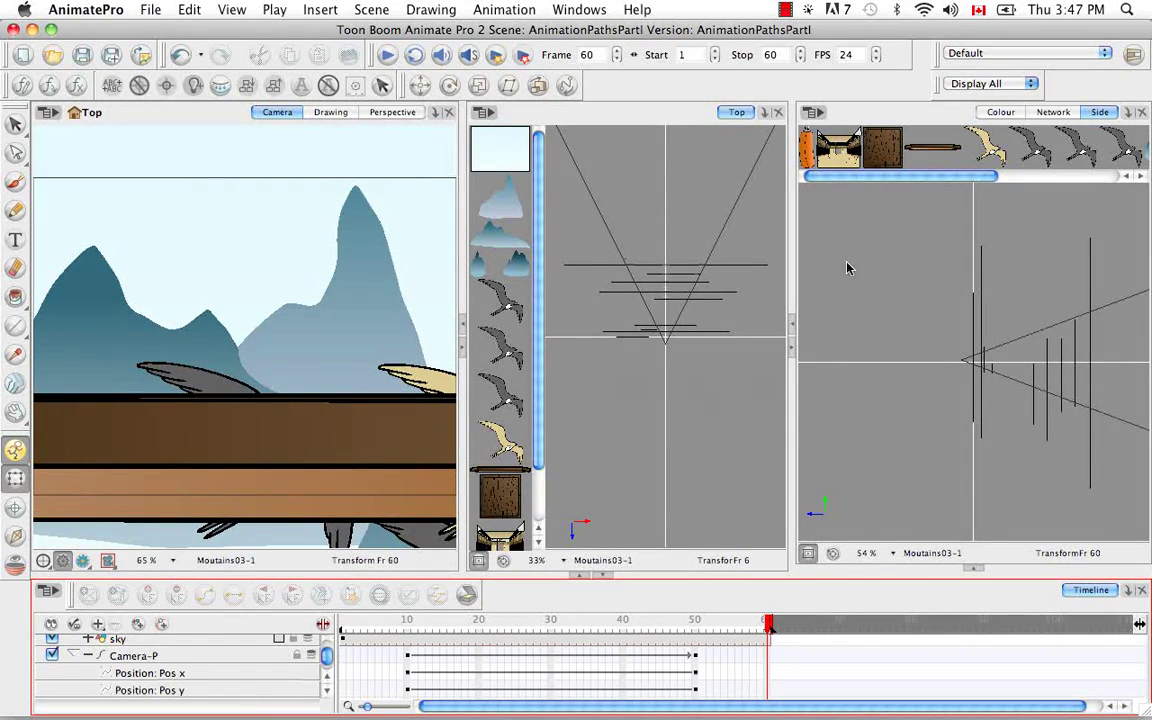
left_click(340, 624)
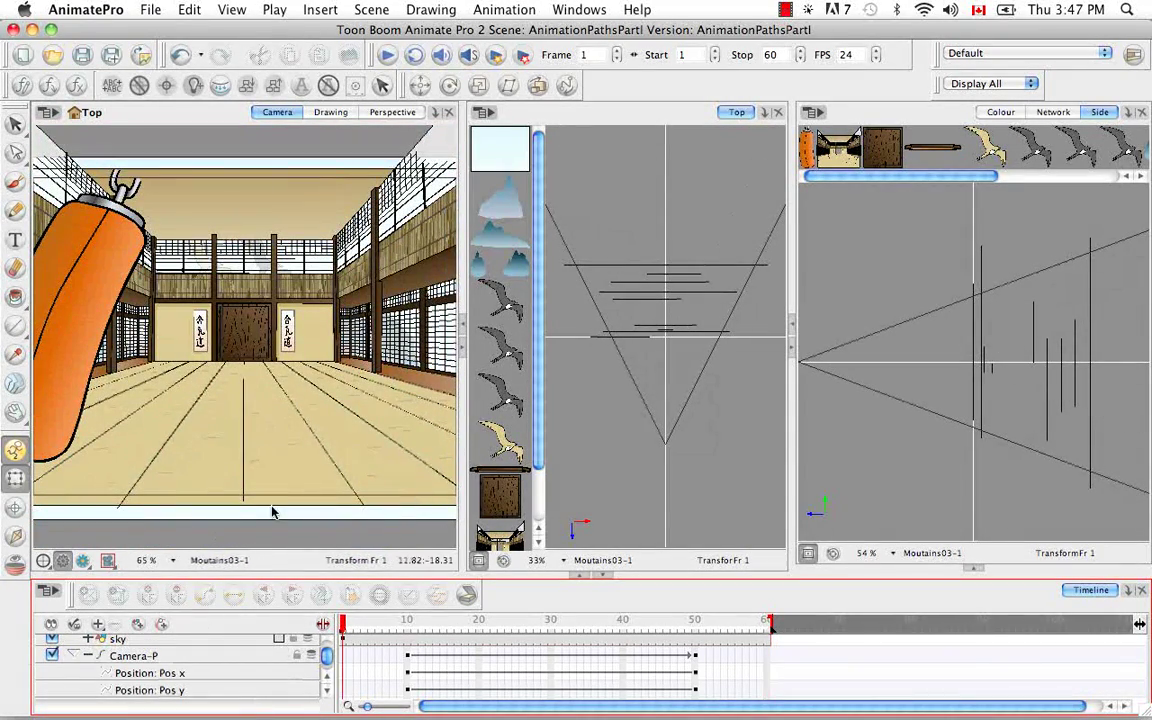
left_click(387, 55)
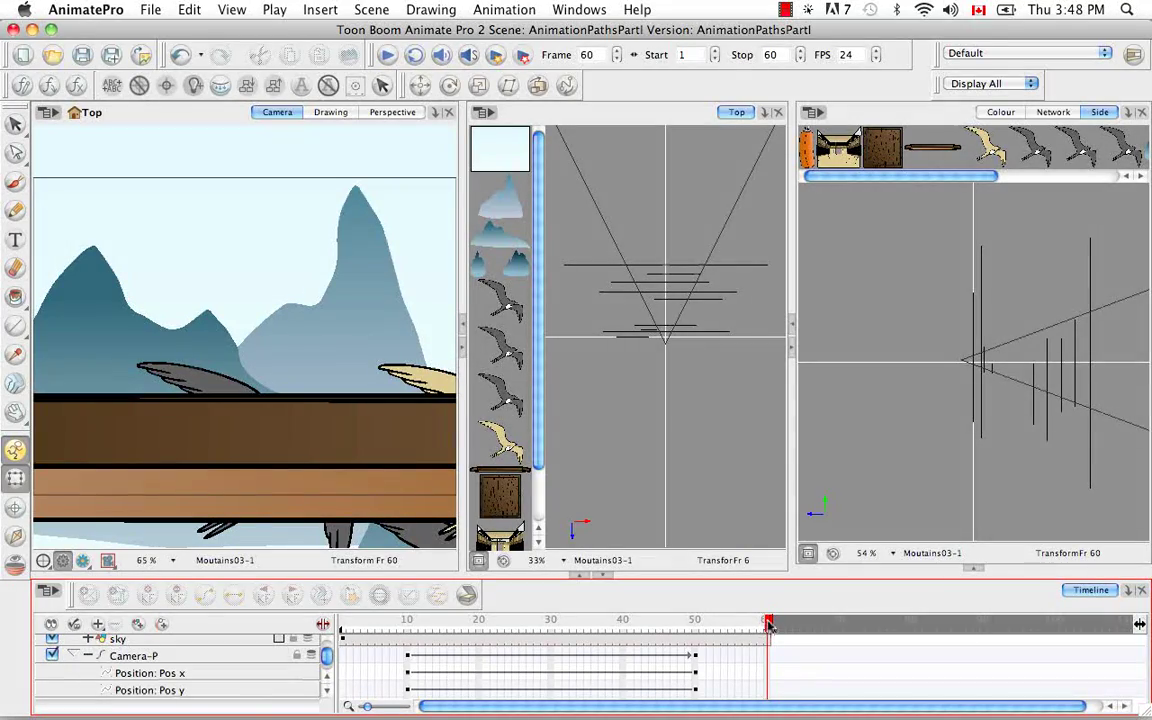
Try raising the camera at frame 47 in the Side view, and undo the change.
left_click_drag(768, 624, 676, 640)
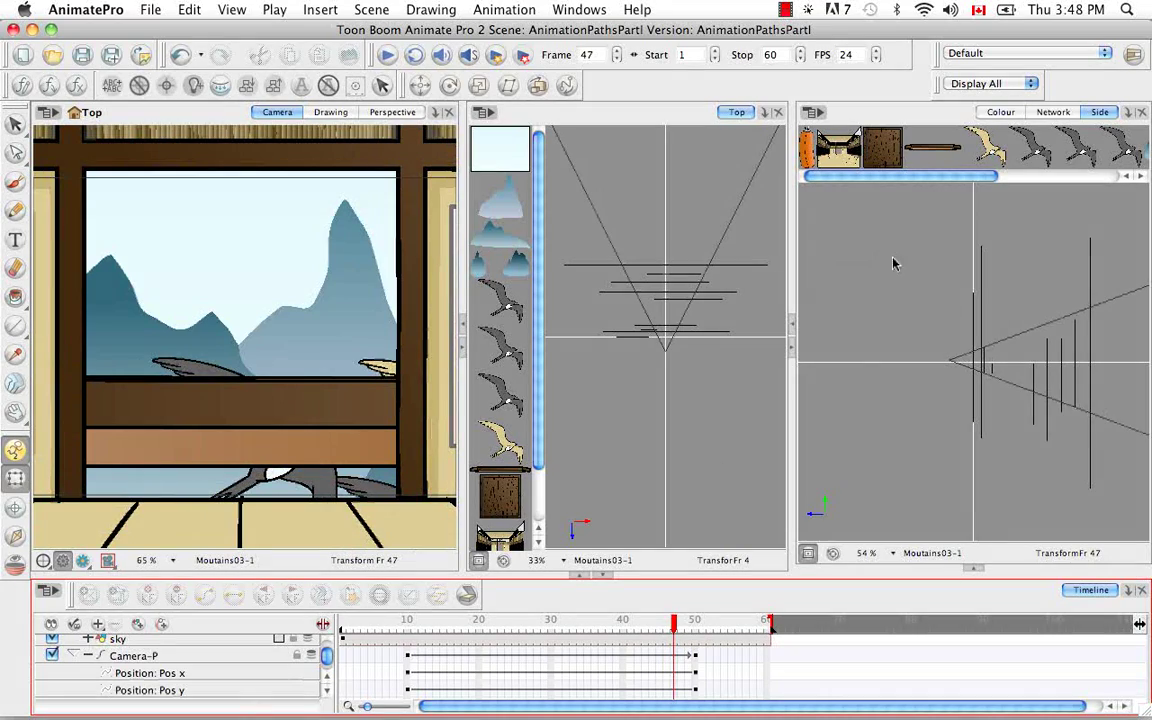
left_click(957, 361)
left_click_drag(957, 360, 951, 345)
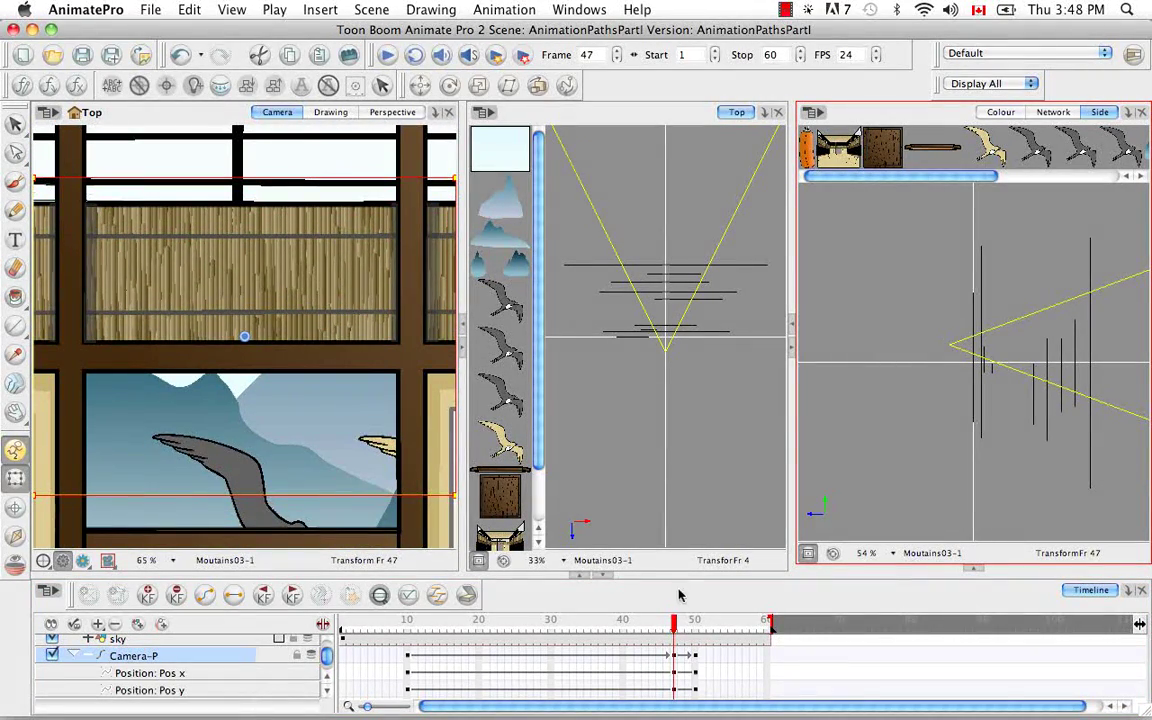
left_click(676, 625)
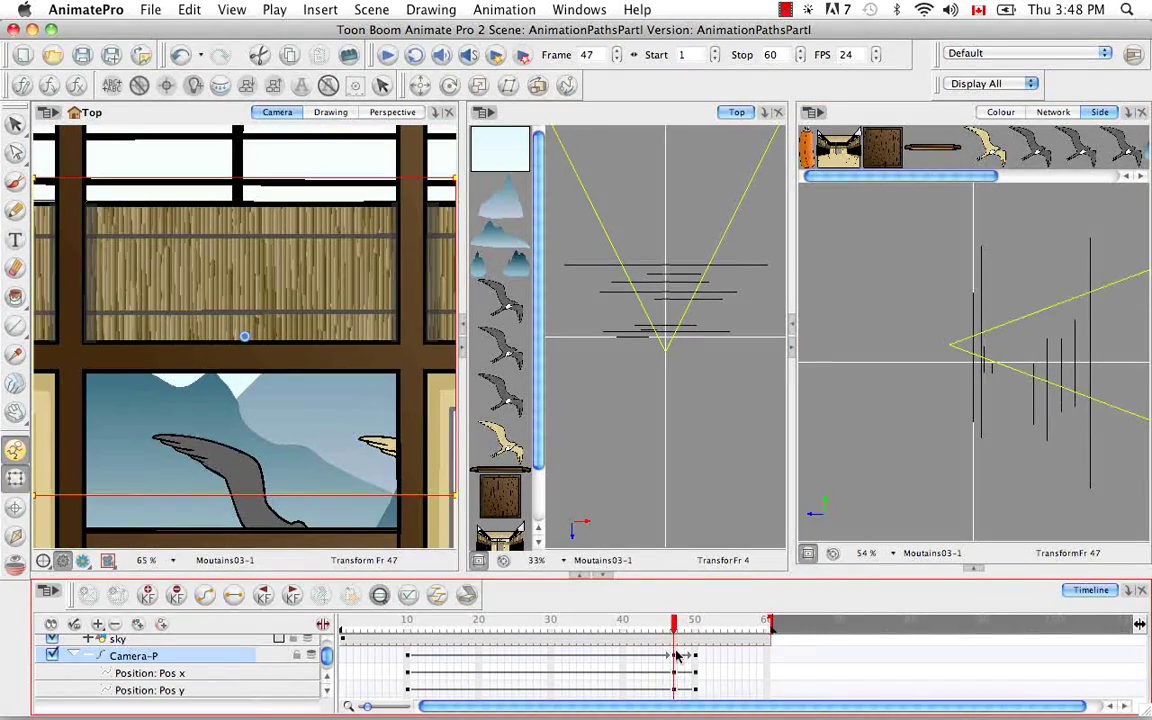
key("super+z")
Raise the camera in the Side view on the existing keyframe at frame 50.
left_click_drag(674, 624, 695, 624)
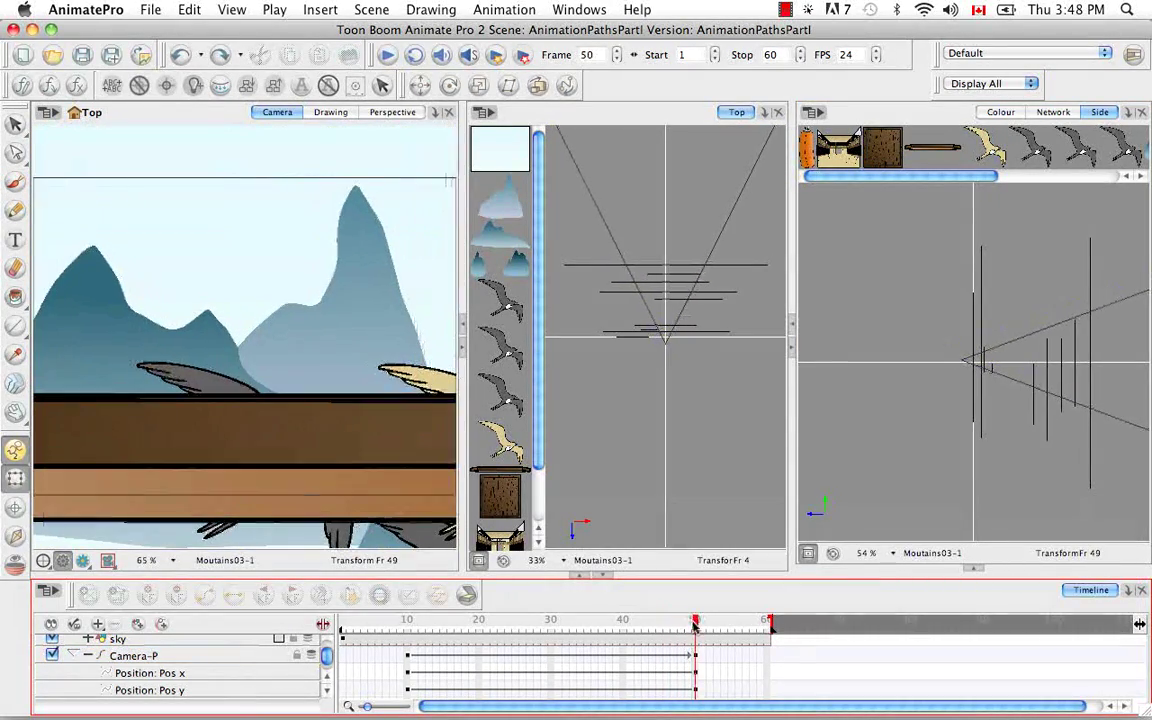
left_click(966, 365)
left_click_drag(966, 360, 963, 335)
mouse_move(697, 624)
left_mouse_down()
mouse_move(573, 603)
mouse_move(699, 602)
mouse_move(616, 599)
mouse_move(693, 605)
mouse_move(698, 627)
left_mouse_up()
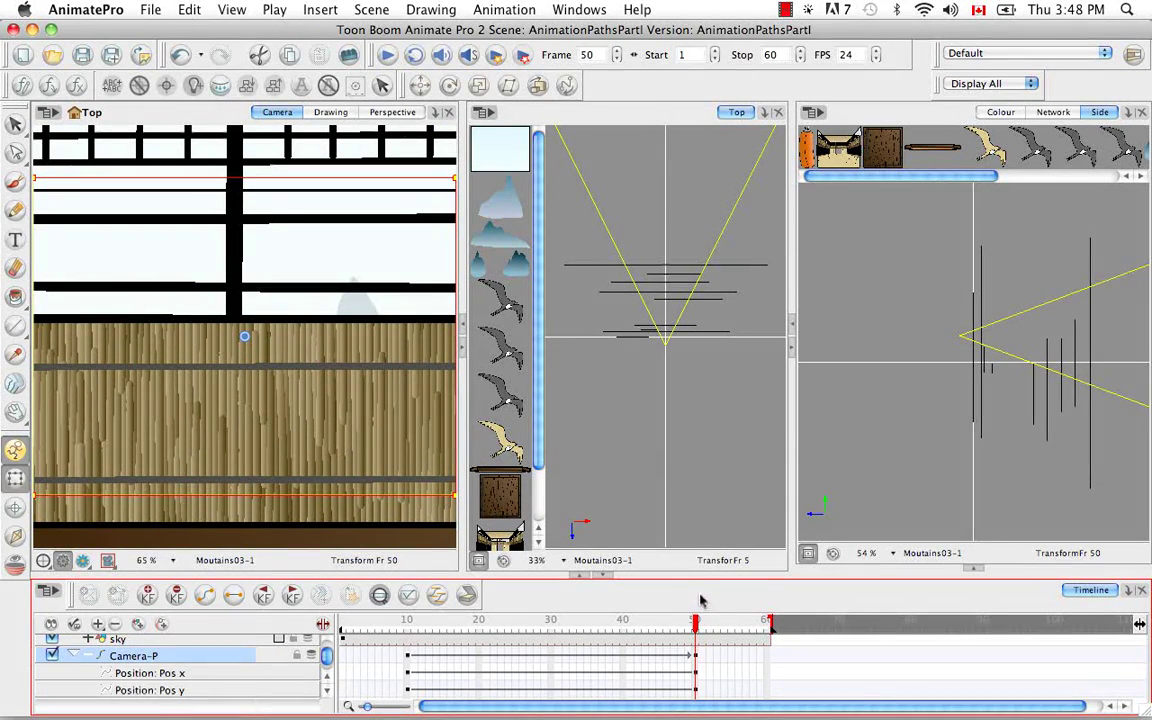
Activate the Select tool and make the Dojo layer the current layer.
left_click(16, 125)
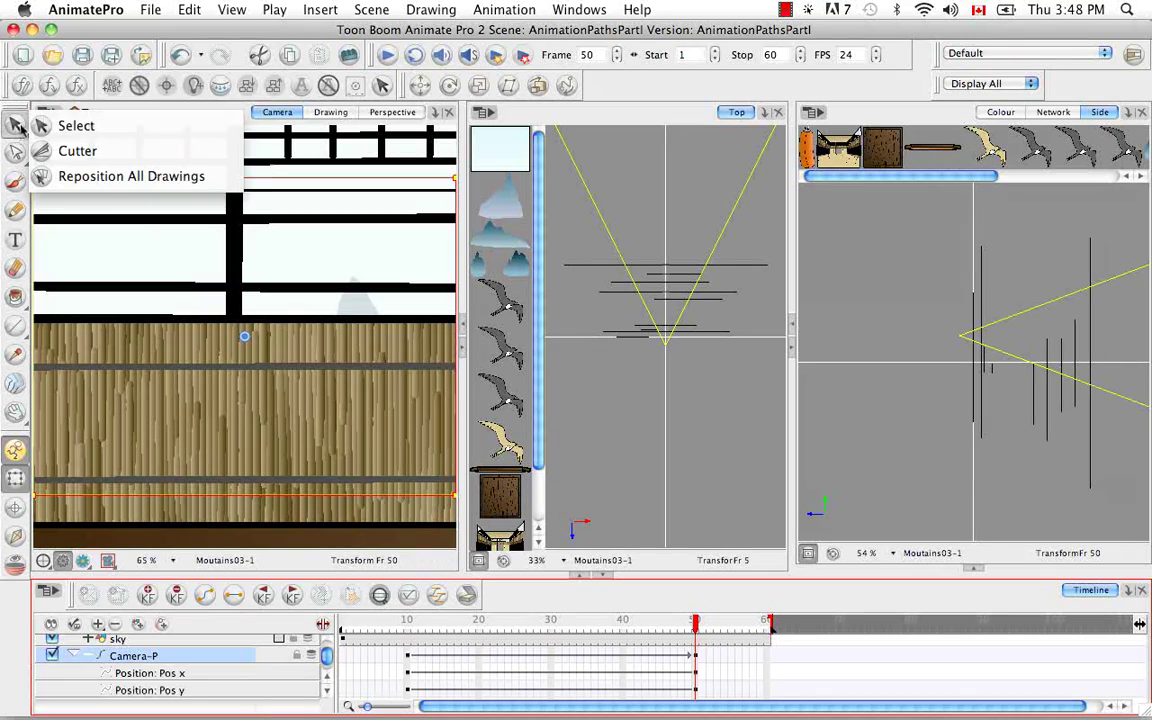
left_click(76, 125)
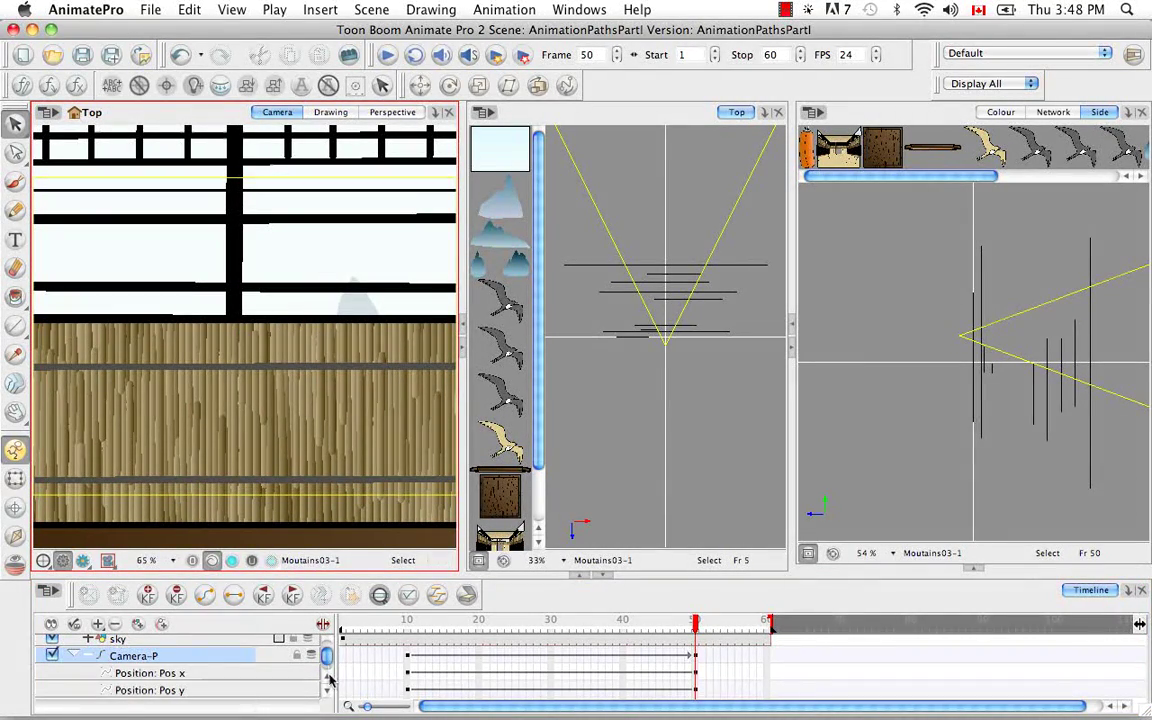
scroll(330, 680, "up", 10)
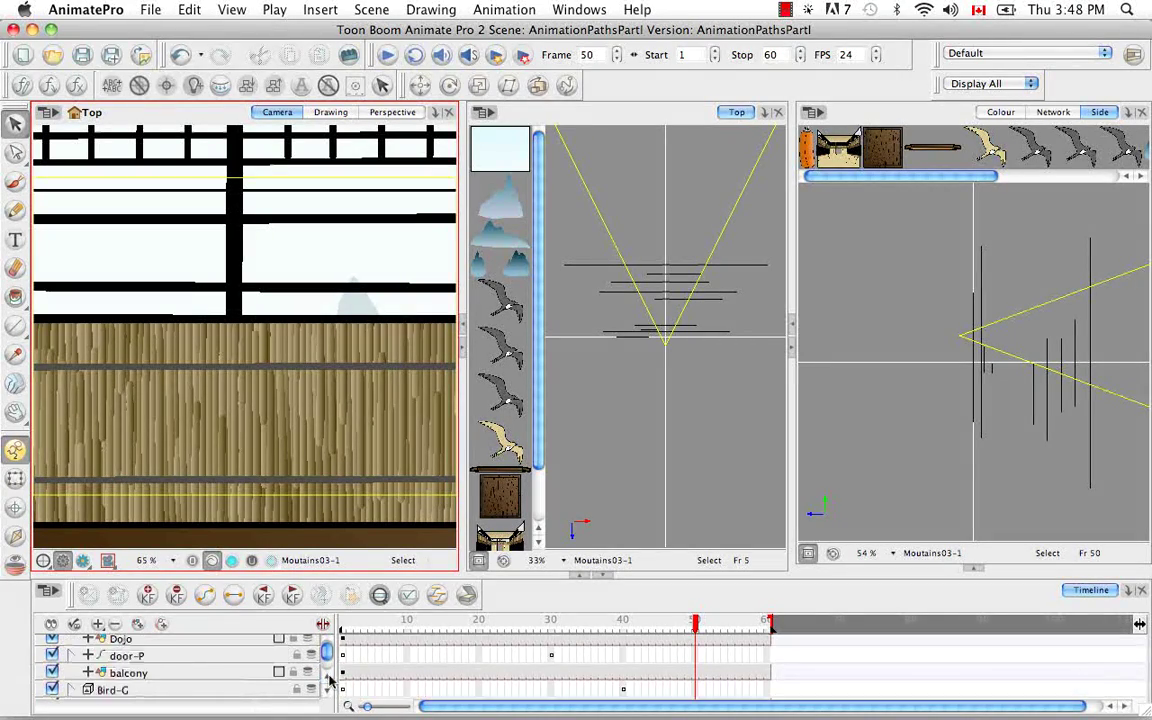
scroll(330, 680, "up", 2)
left_click(260, 672)
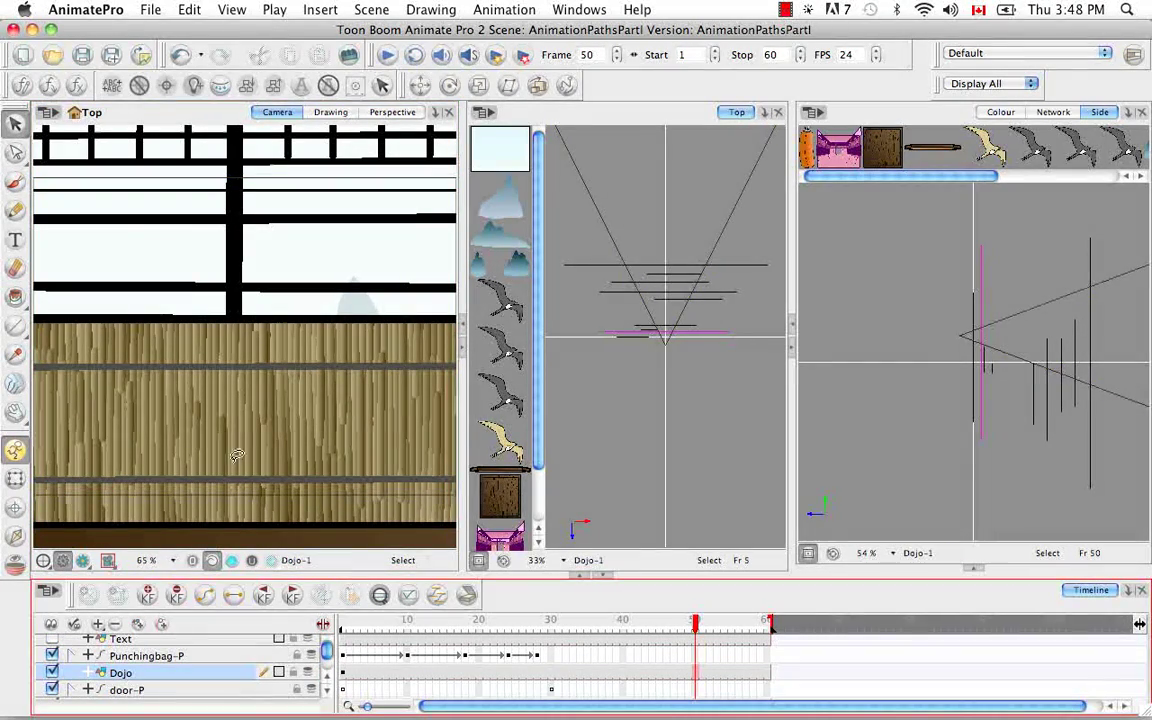
Try selecting and shifting the straw panel and beam lines of the Dojo drawing in the Camera view, and undo the changes.
left_click(310, 289)
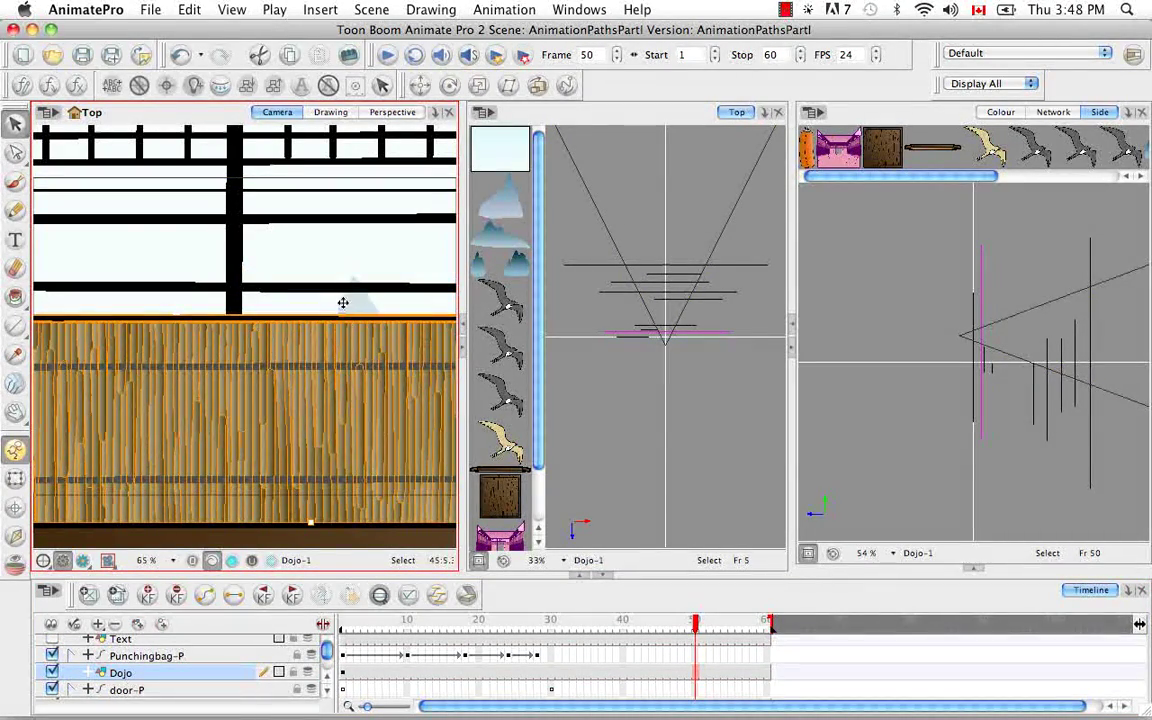
mouse_move(278, 246)
left_mouse_down()
mouse_move(332, 252)
mouse_move(348, 236)
left_mouse_up()
key("super+z")
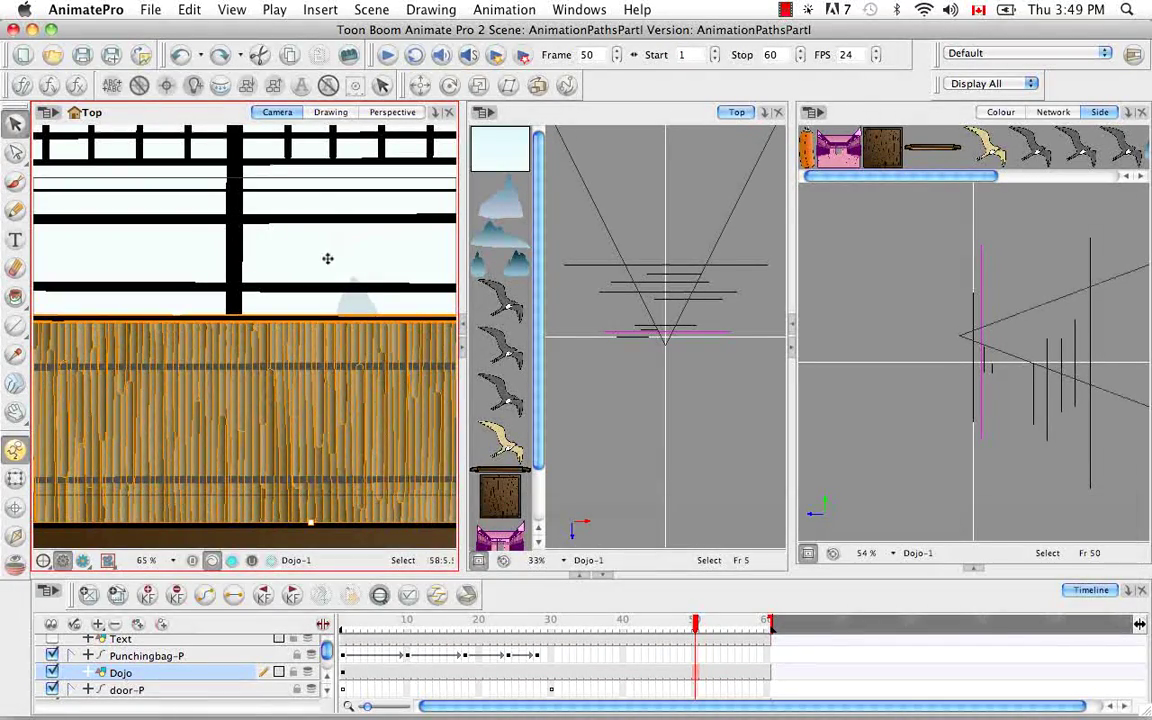
key("super+z")
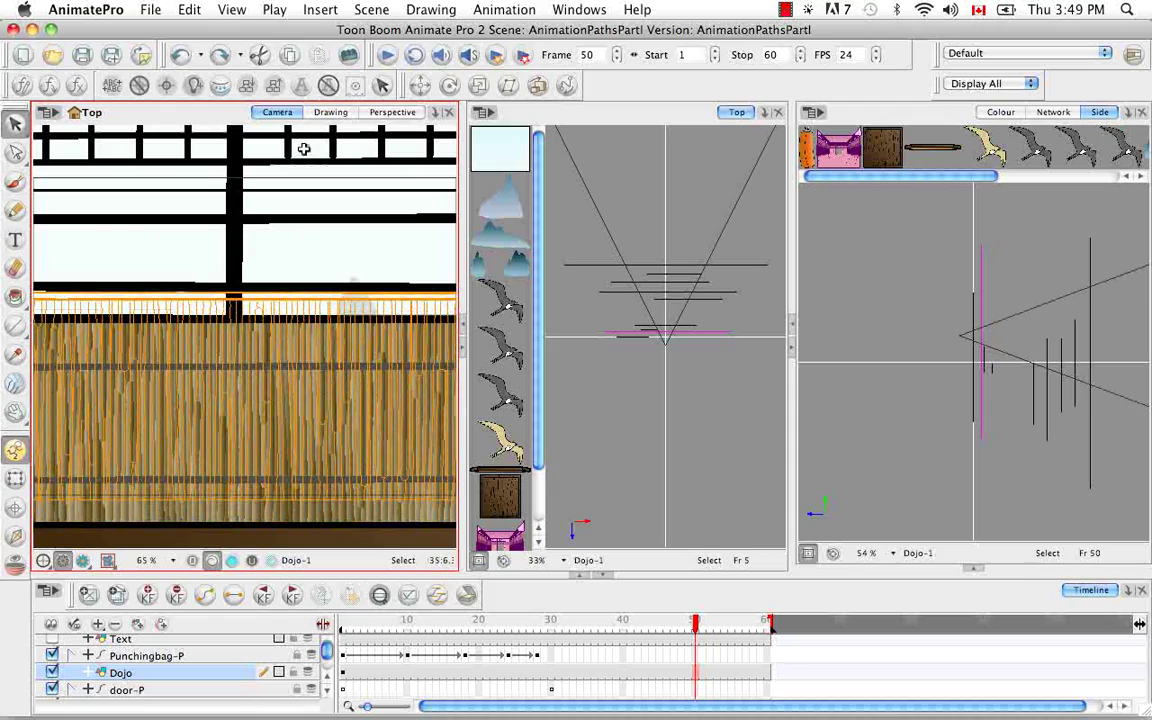
key("super+z")
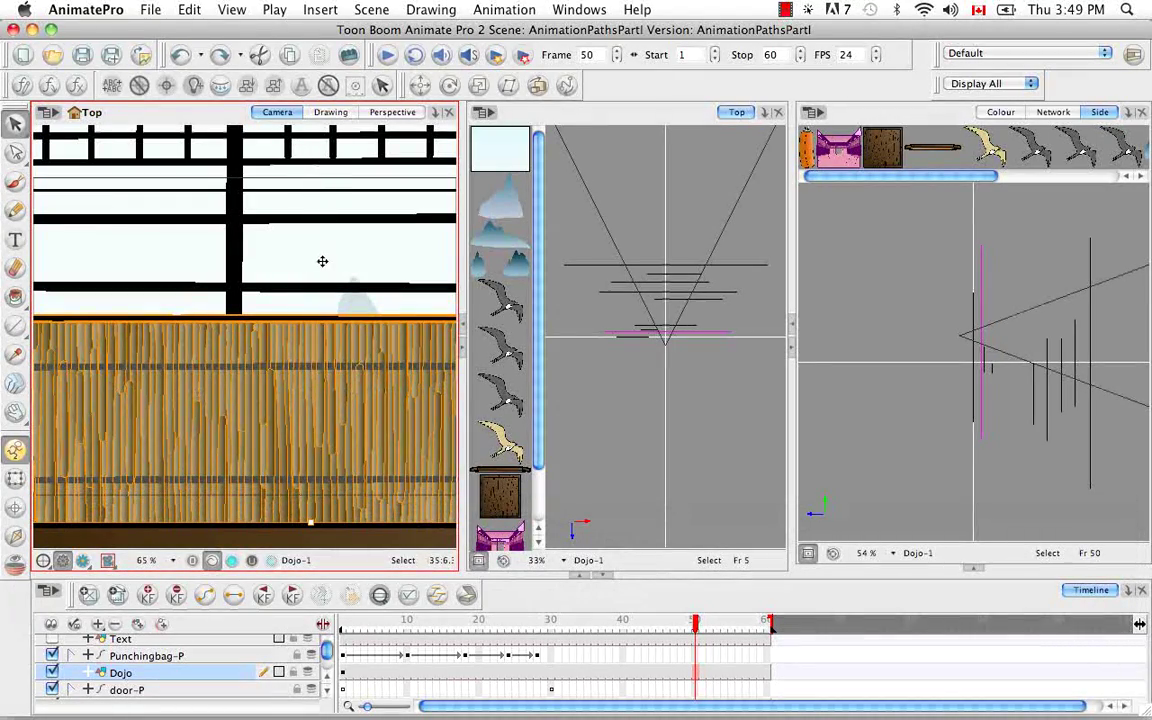
left_click(316, 160)
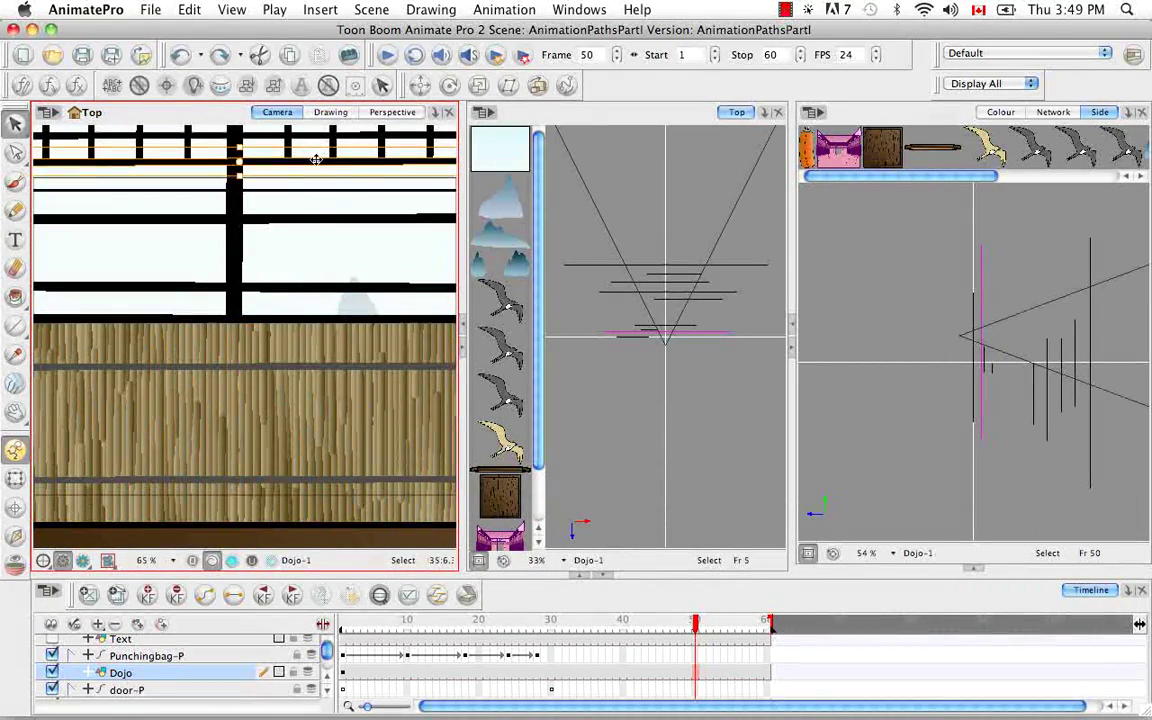
left_click(318, 232)
left_click(323, 329, "super")
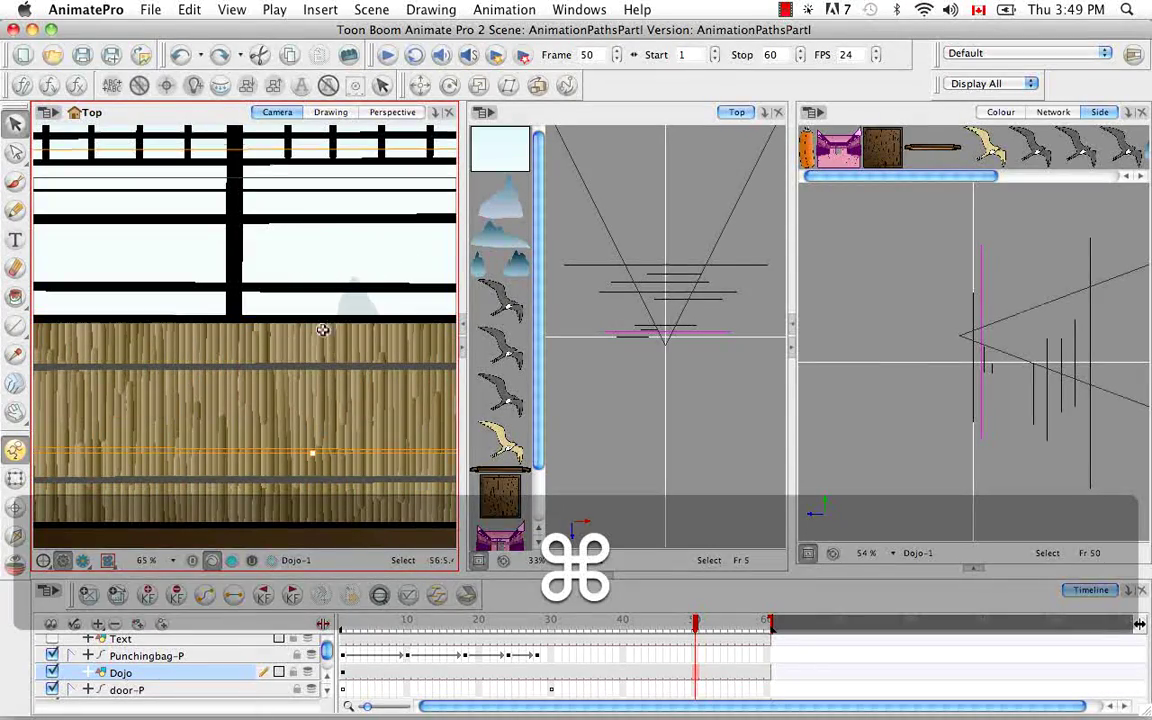
key("super+z")
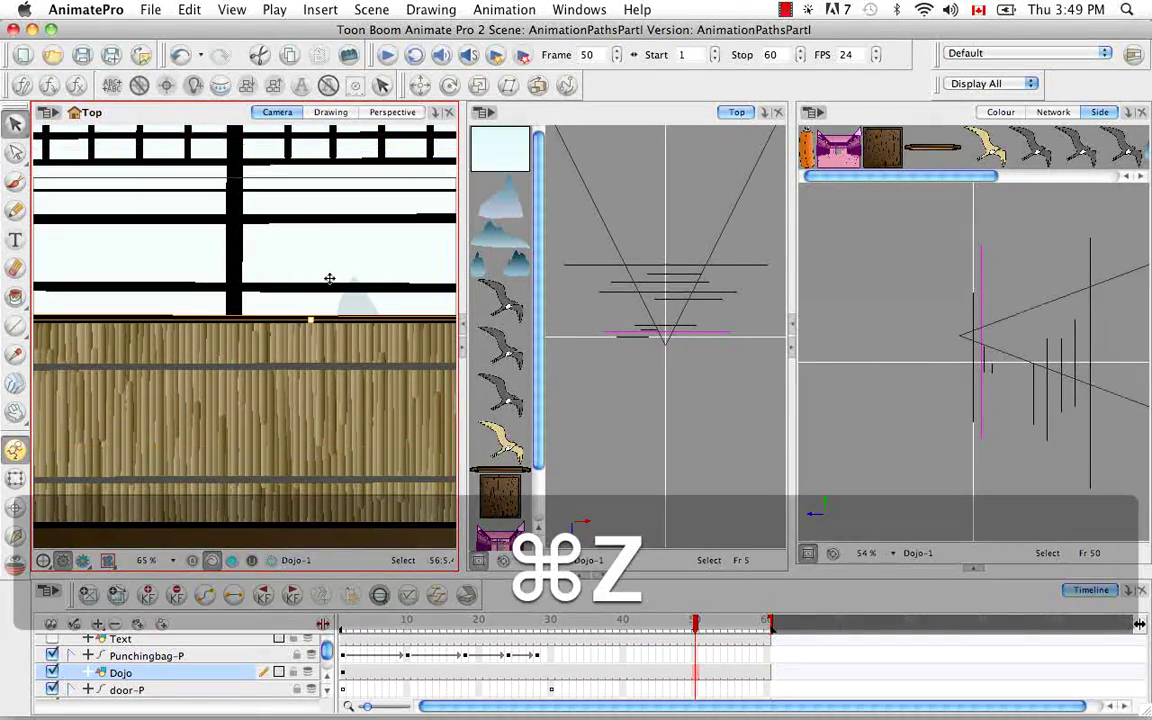
Inspect how the Dojo drawing's wall, doorway and window parts select individually in the Camera view, and clear the selection.
key("super+minus")
key("super+minus")
key("super+minus")
key("super+minus")
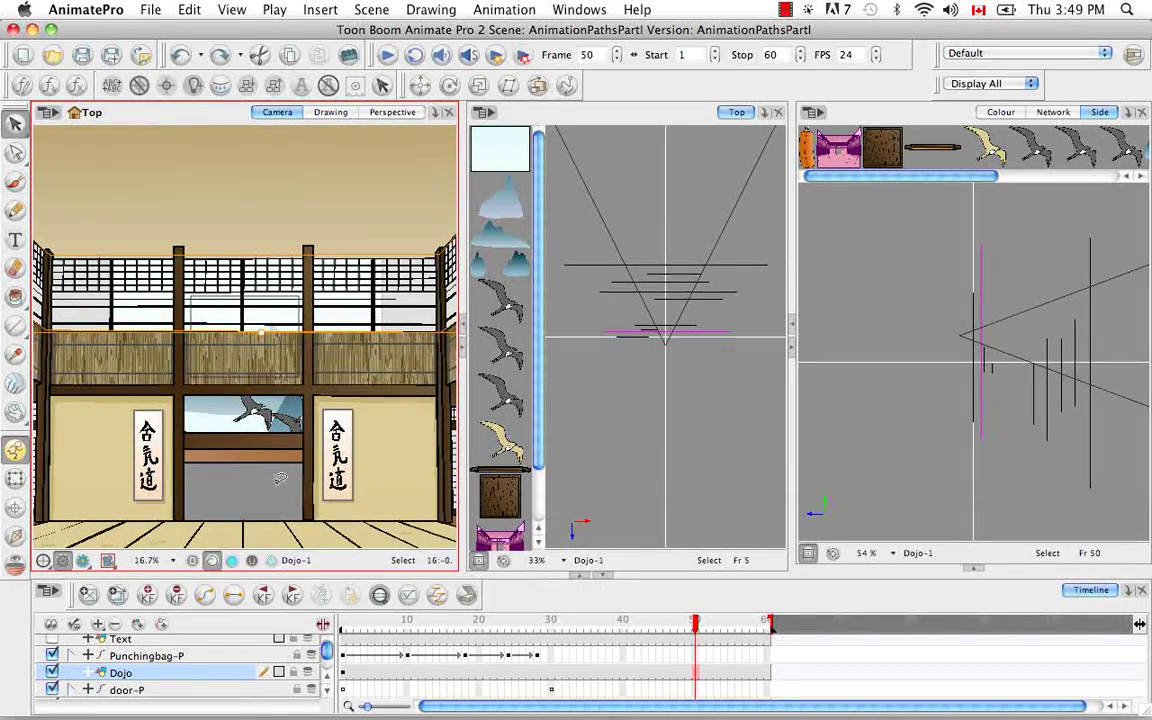
left_click(248, 430)
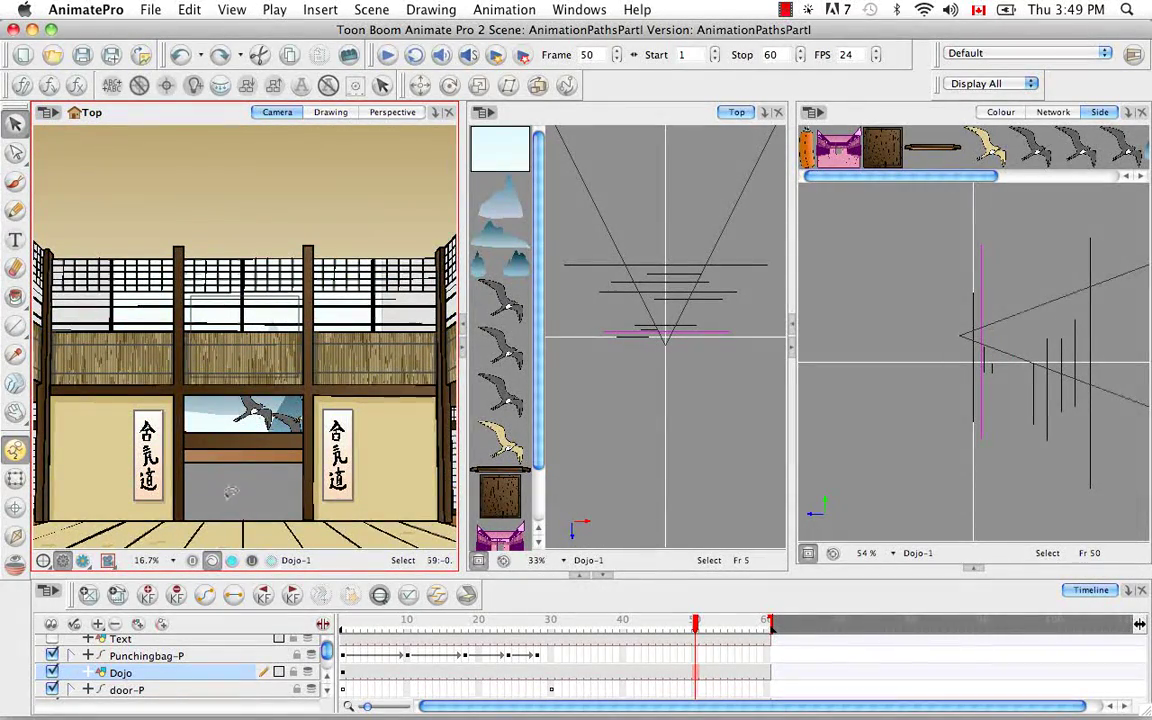
left_click(122, 450)
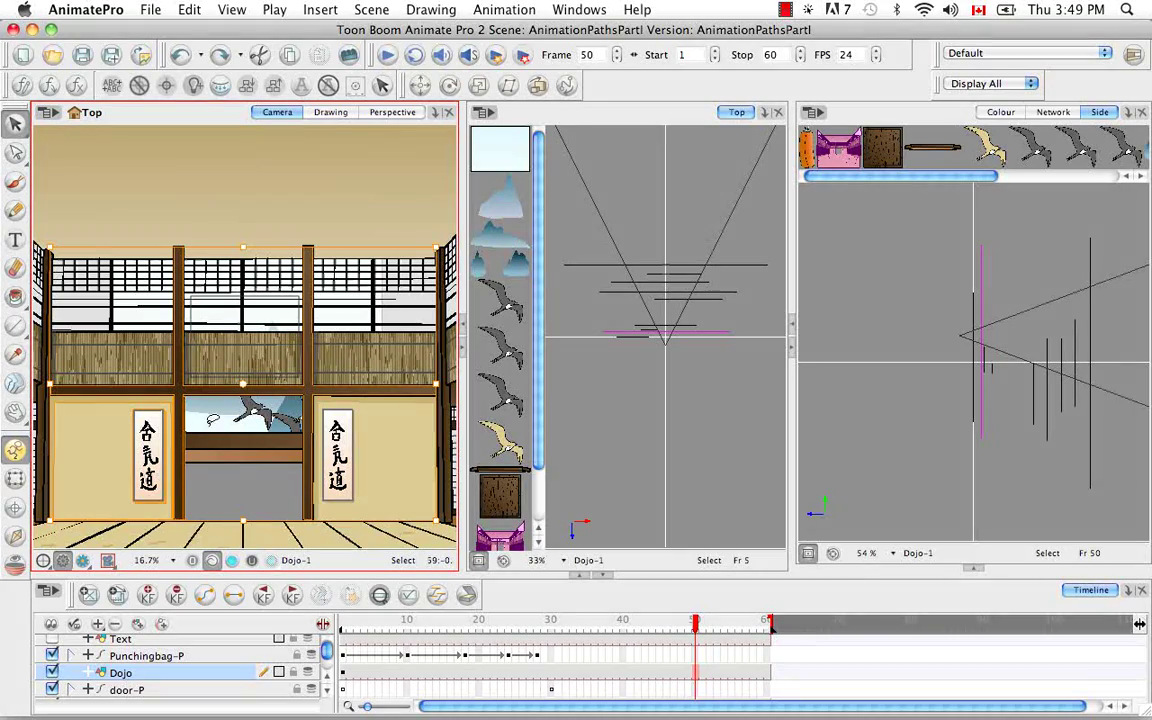
left_click(150, 315)
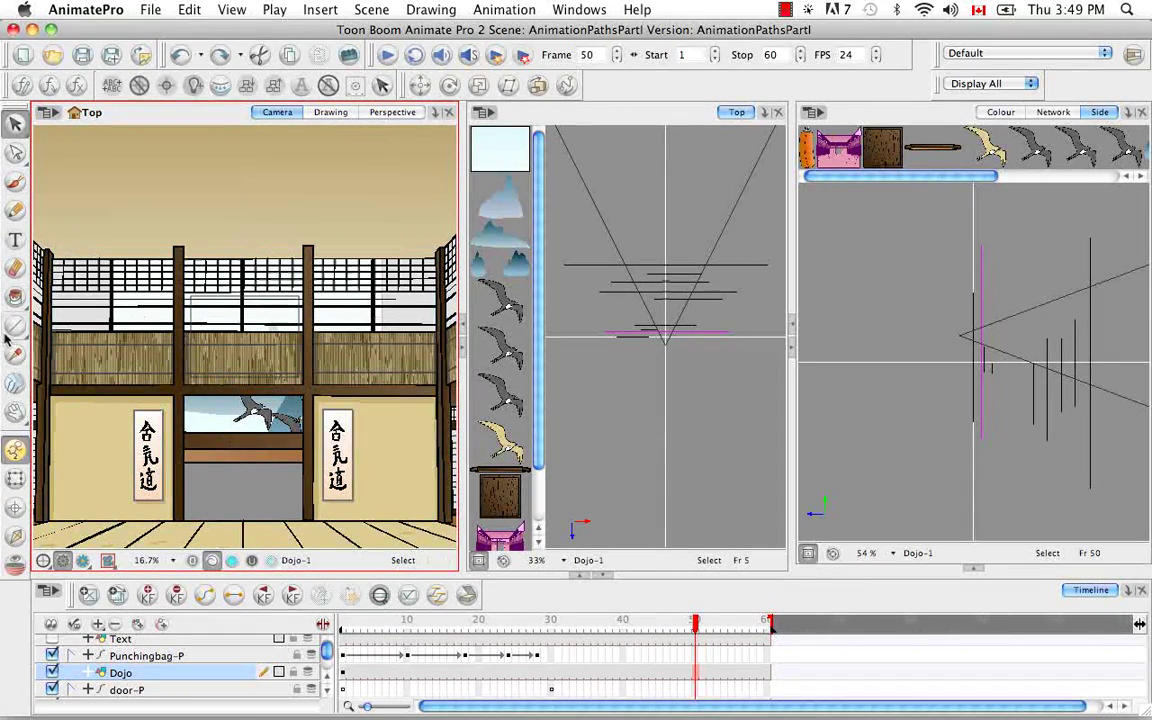
Draw a thin horizontal line across the open doorway on the Dojo layer with the Line tool, and undo it.
left_click_drag(15, 325, 52, 327)
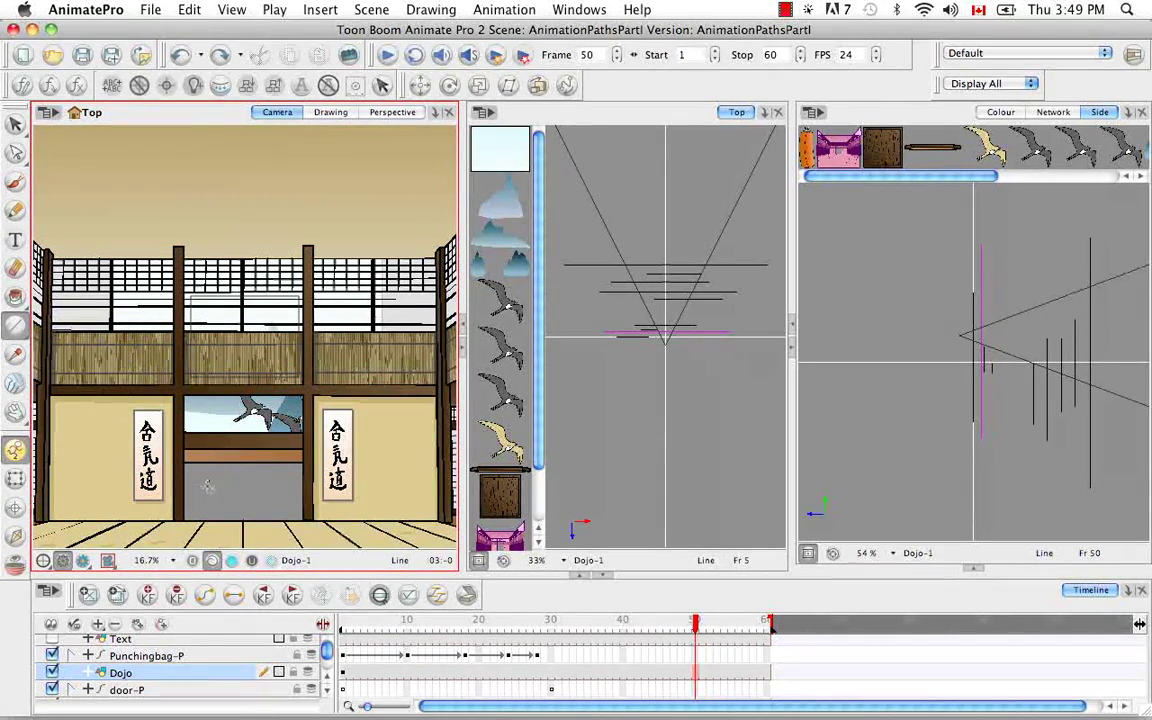
left_click_drag(203, 487, 286, 487)
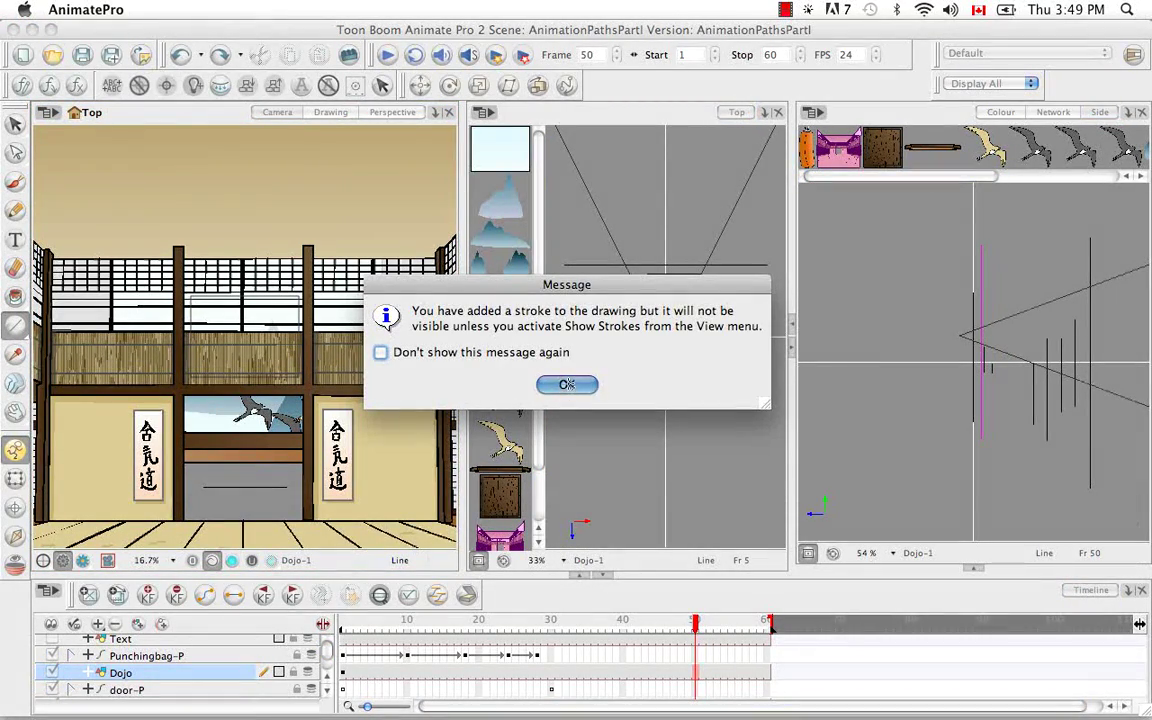
left_click(566, 385)
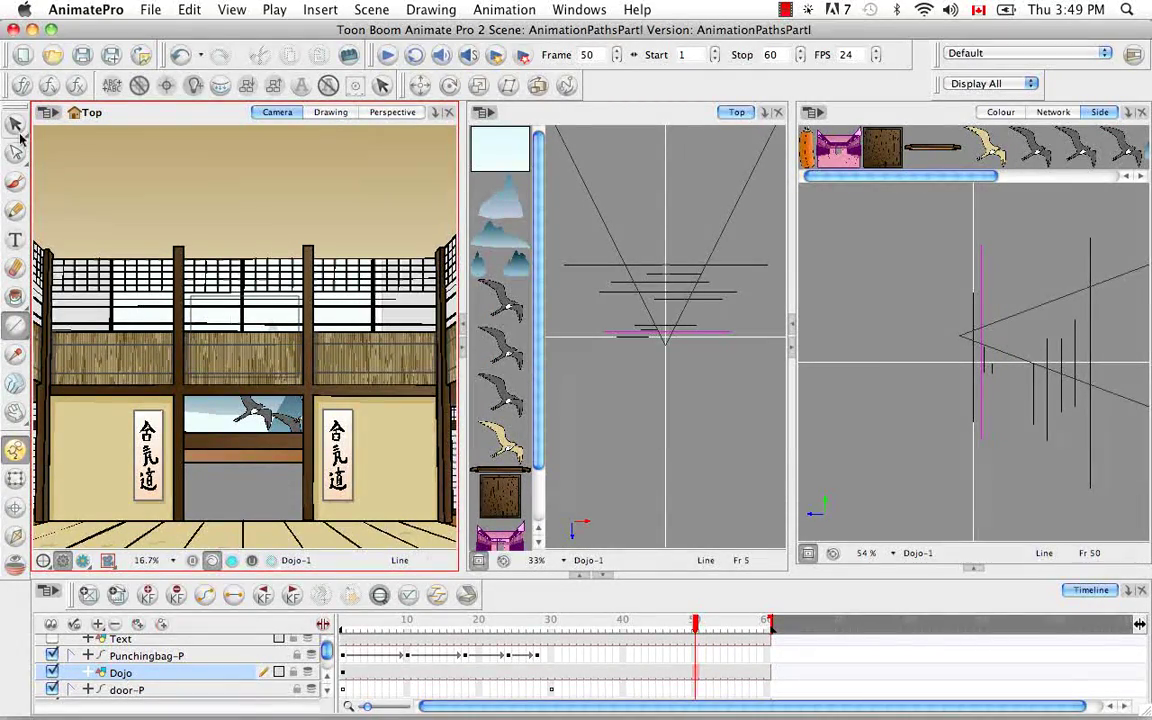
key("super+z")
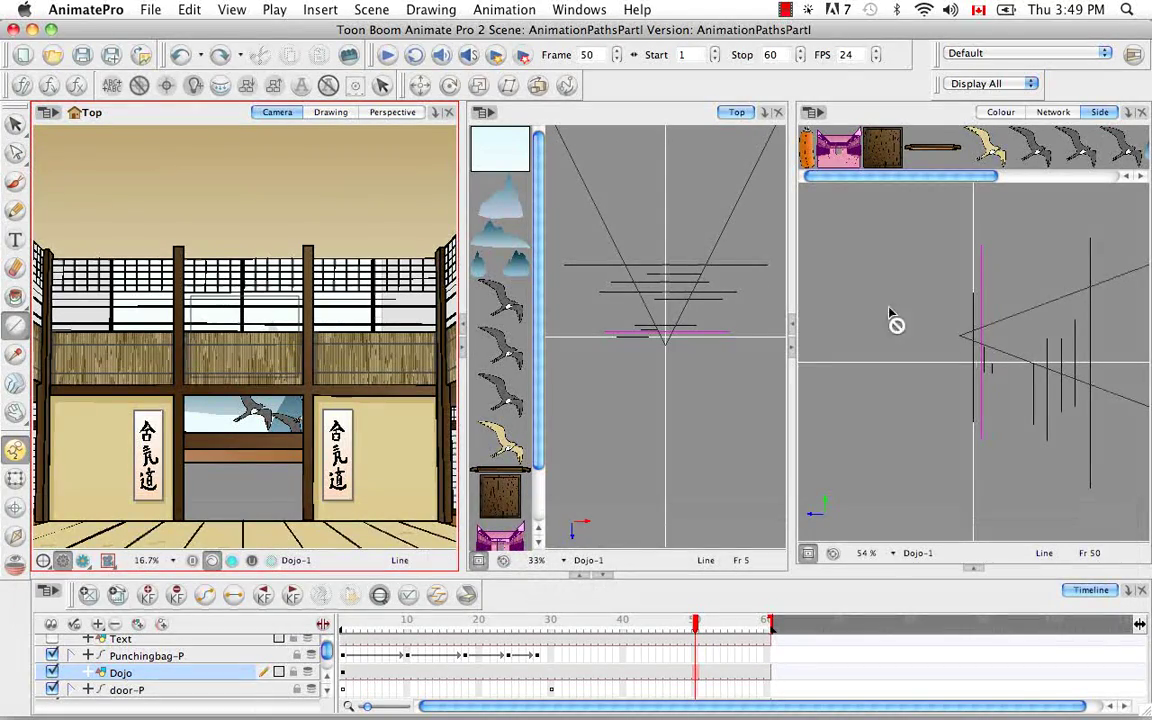
Choose the Pencil 5 preset, size 25, for the Line tool and draw a horizontal line across the open doorway.
left_click(972, 568)
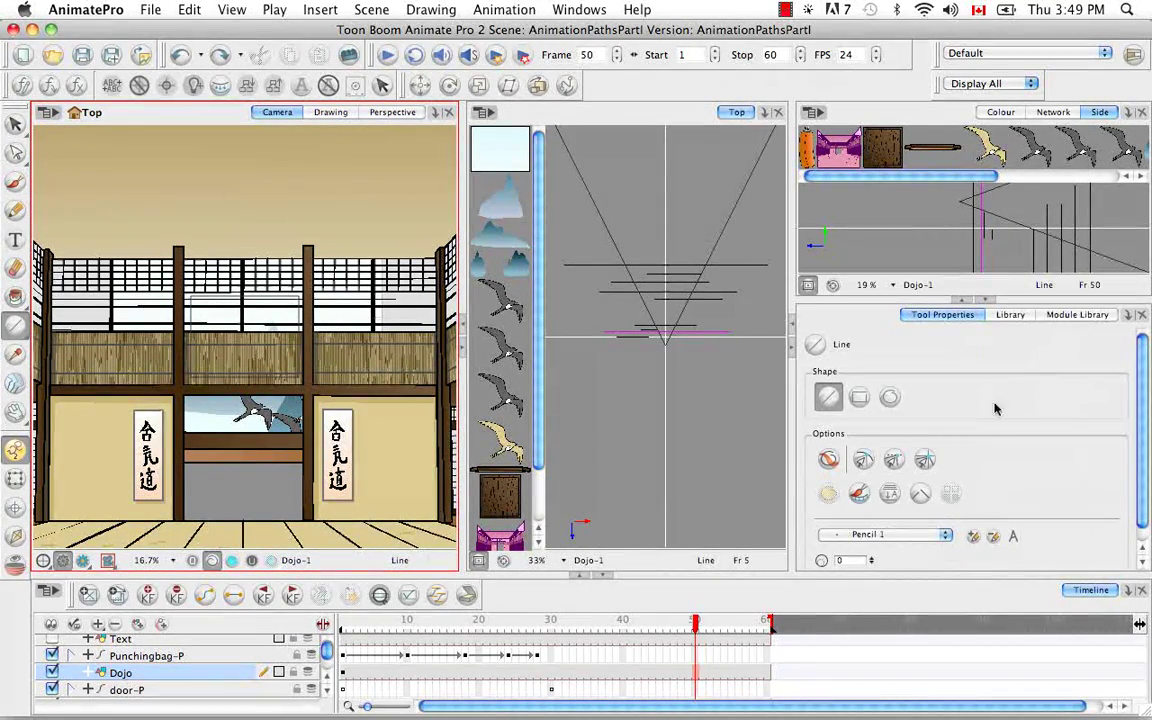
left_click(940, 535)
left_click(901, 634)
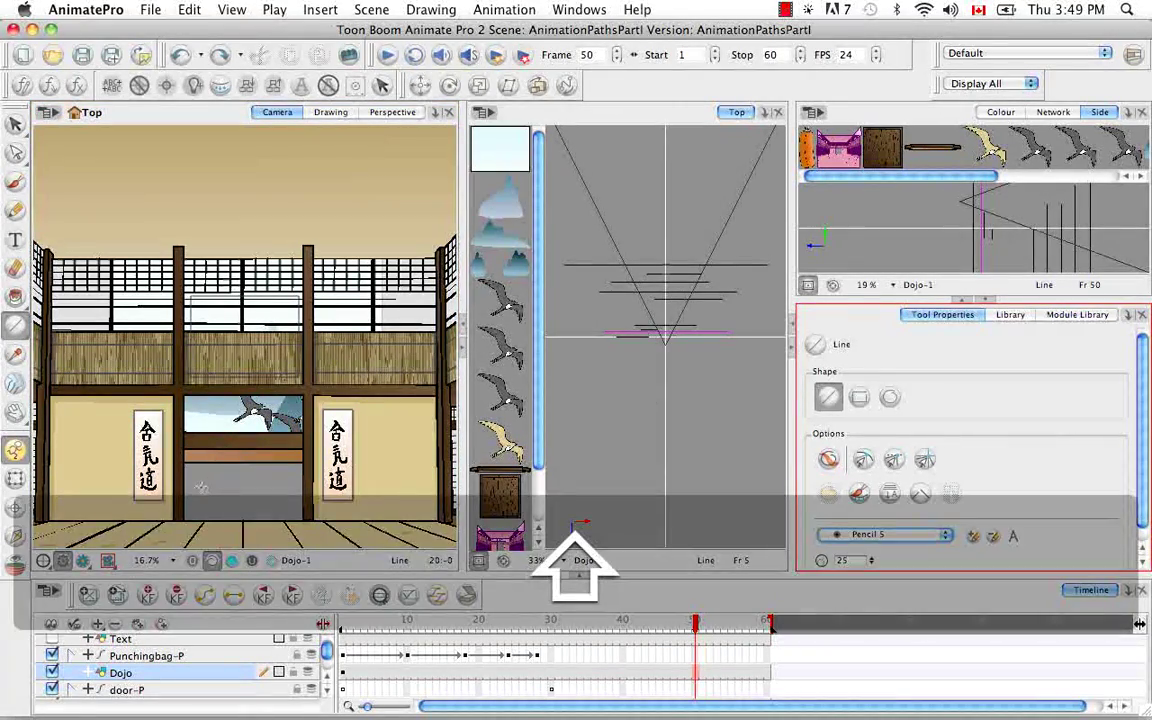
left_click_drag(201, 487, 283, 487)
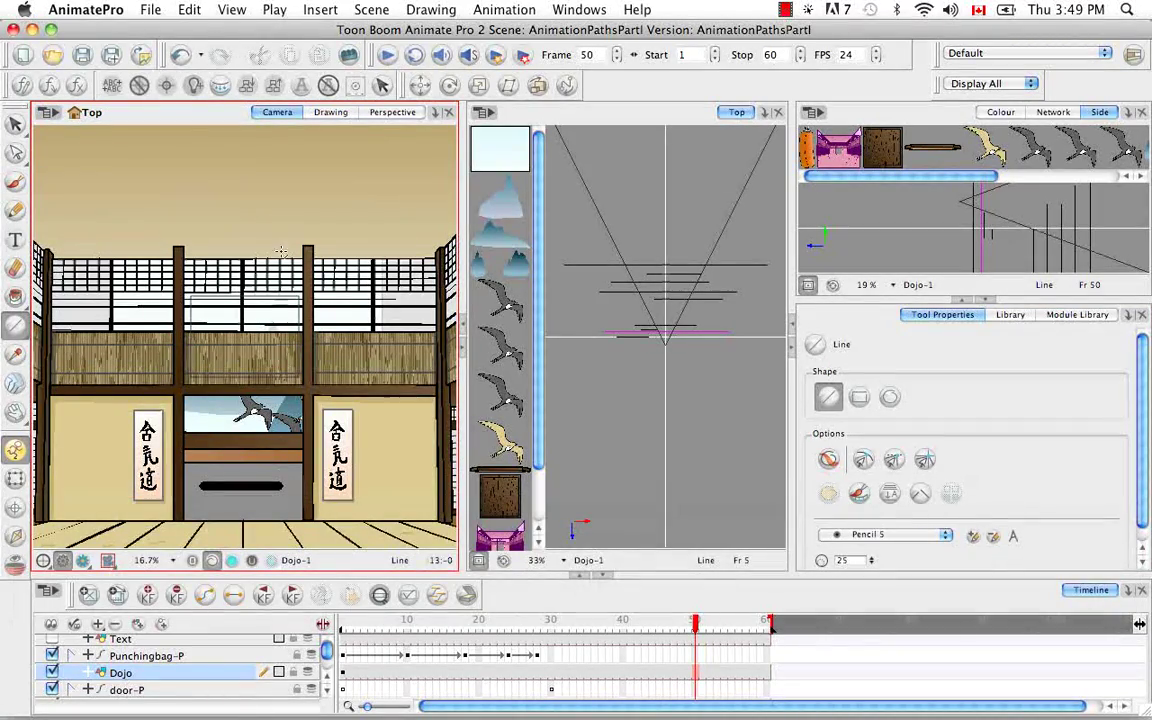
Return to frame 1, reset the Camera view and scrub to frame 42 to examine the pencil line's thickness during the camera move.
left_click_drag(697, 625, 322, 625)
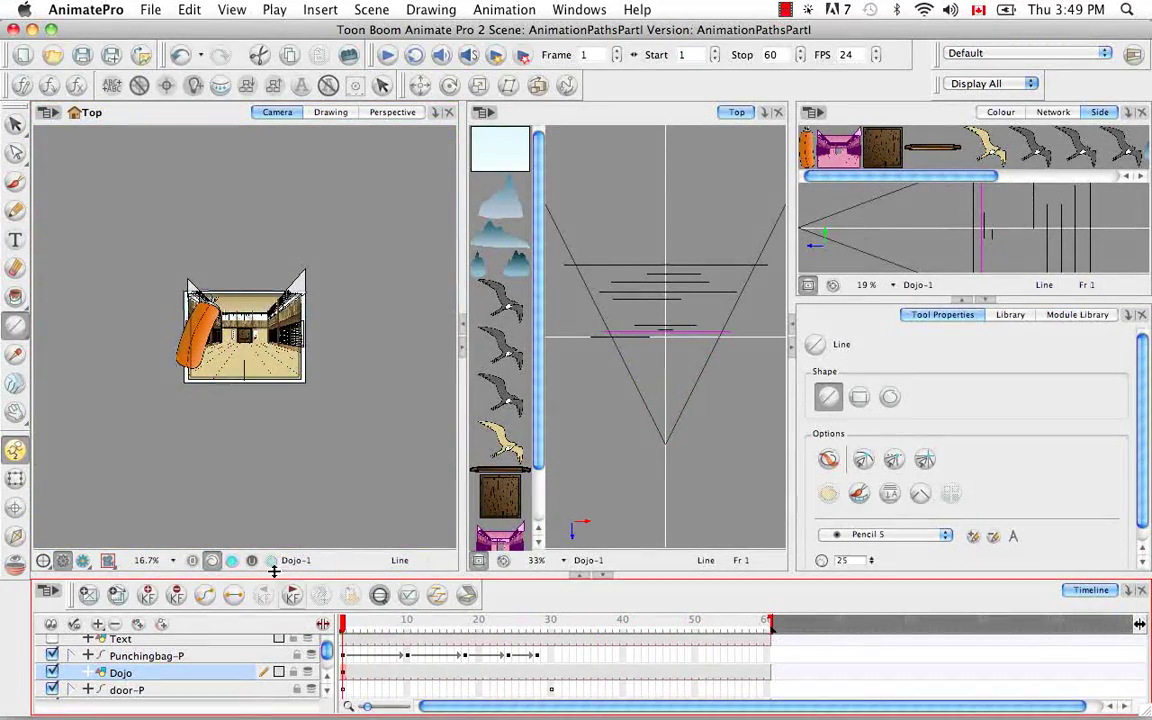
left_click(303, 505)
key("shift+m")
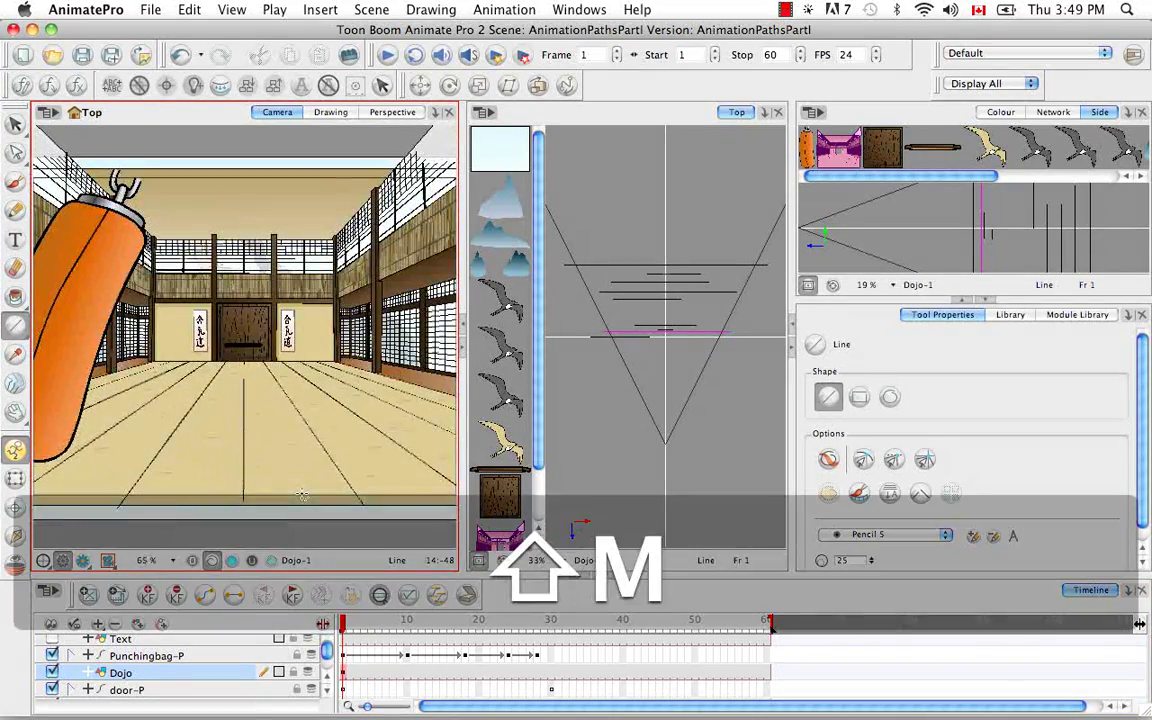
left_click(350, 625)
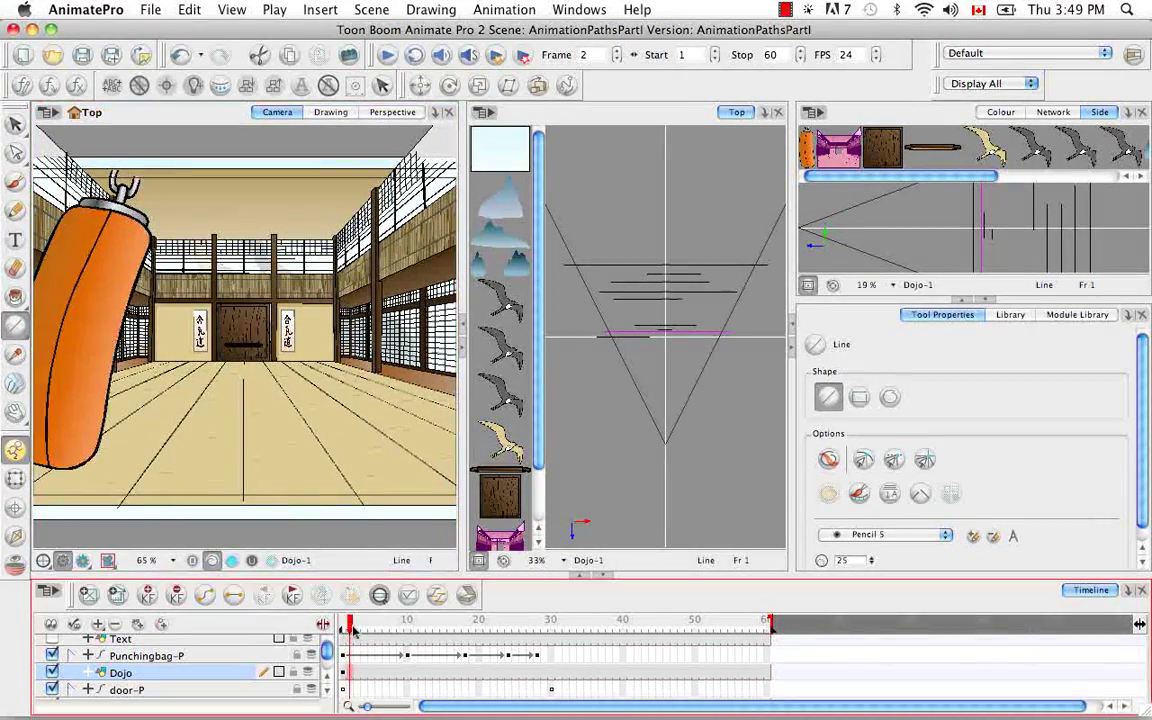
left_click_drag(352, 628, 640, 650)
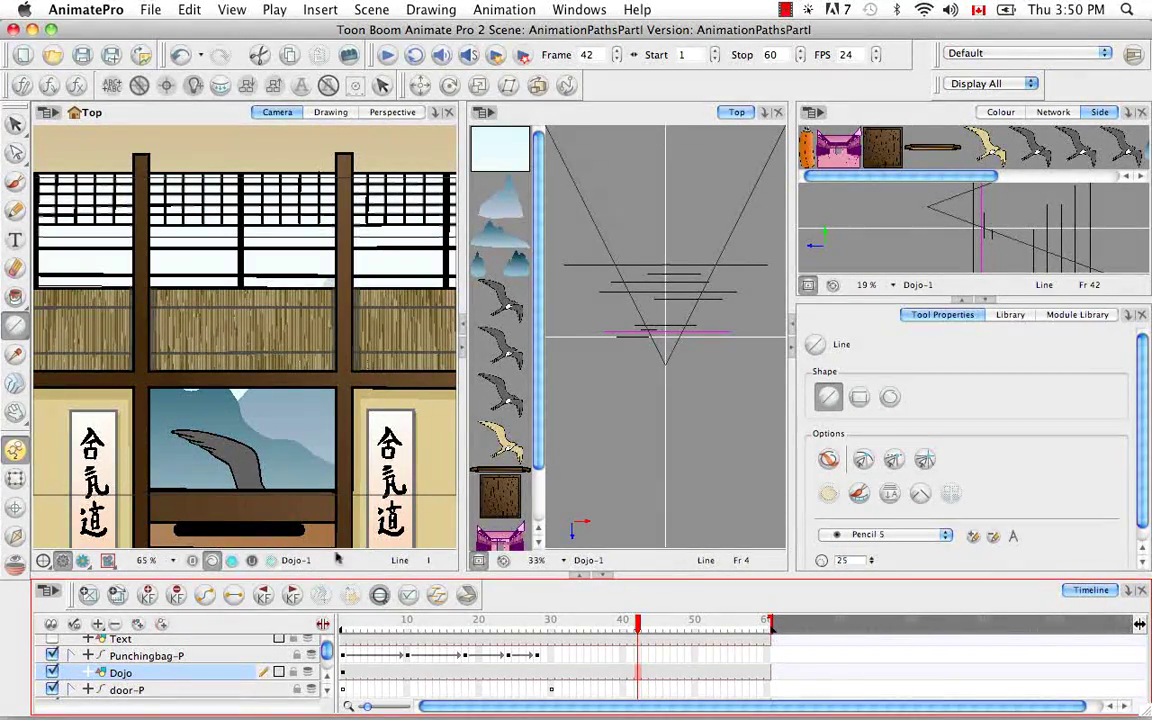
Enable Adjust Pencil Lines Thickness in the Dojo layer's advanced properties, and close the properties.
left_click(986, 300)
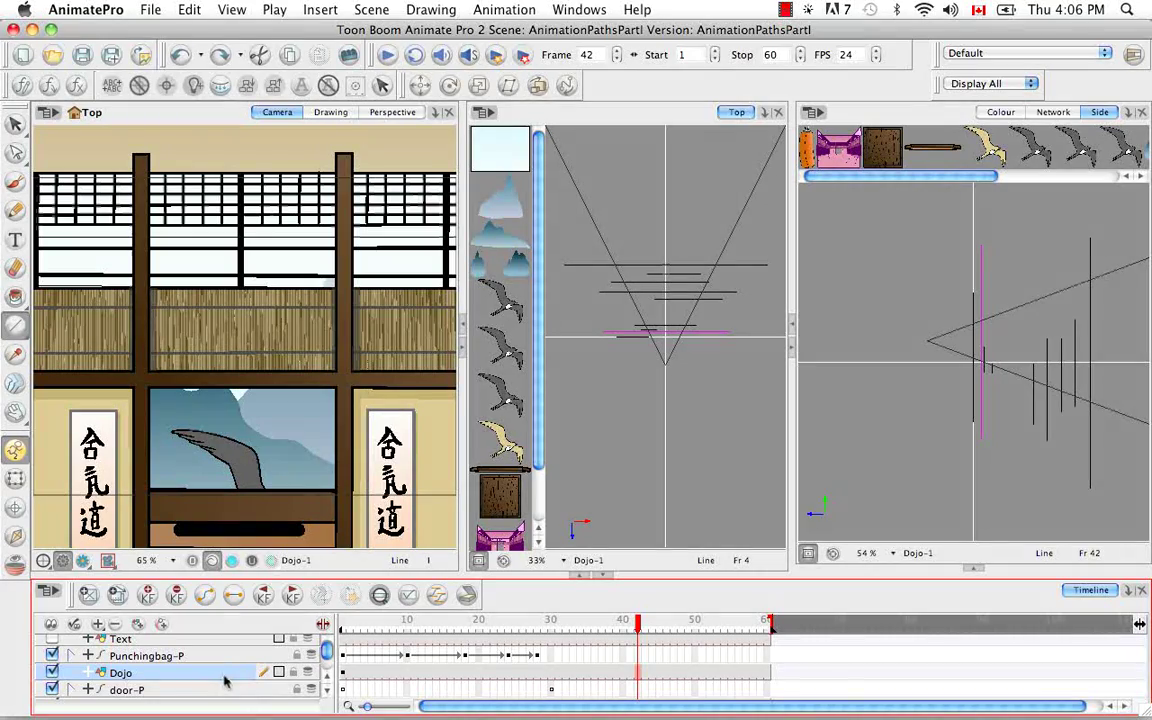
double_click(228, 677)
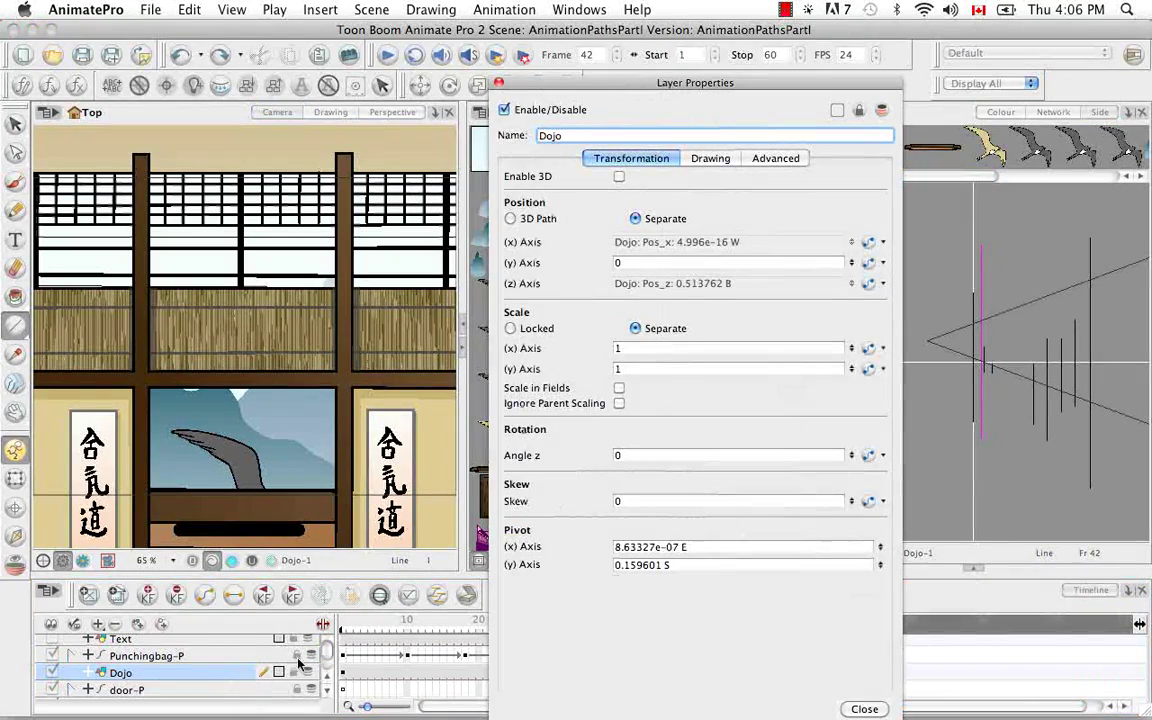
left_click_drag(600, 82, 487, 27)
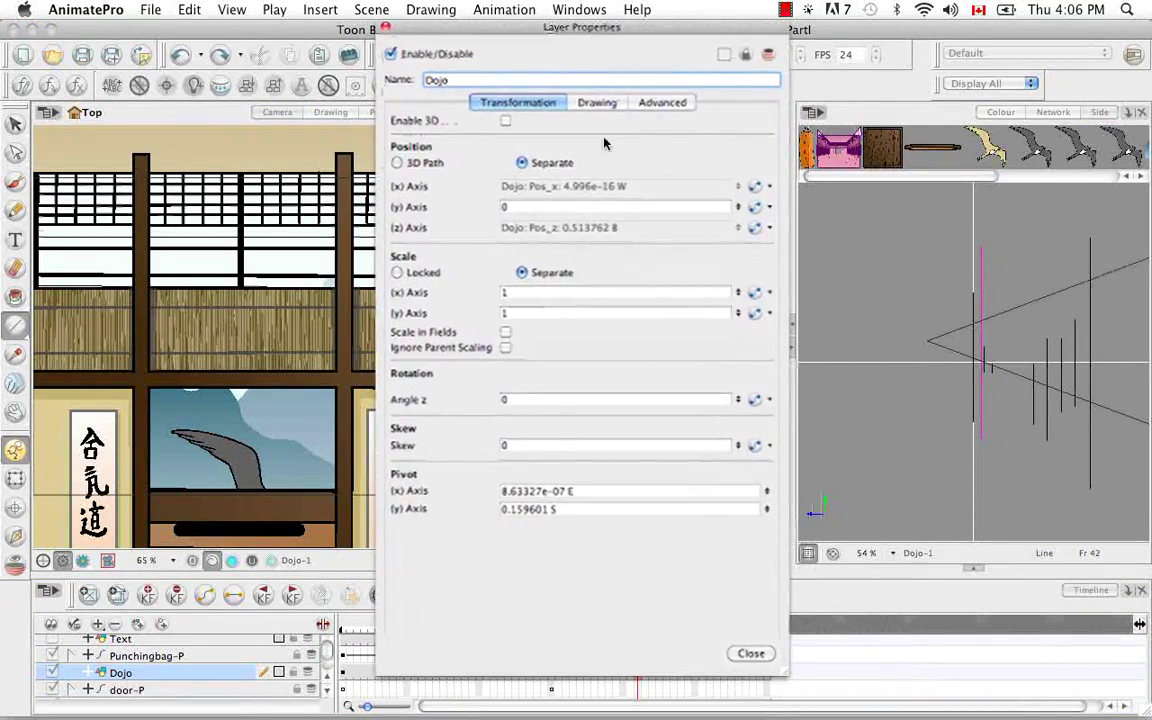
left_click(655, 104)
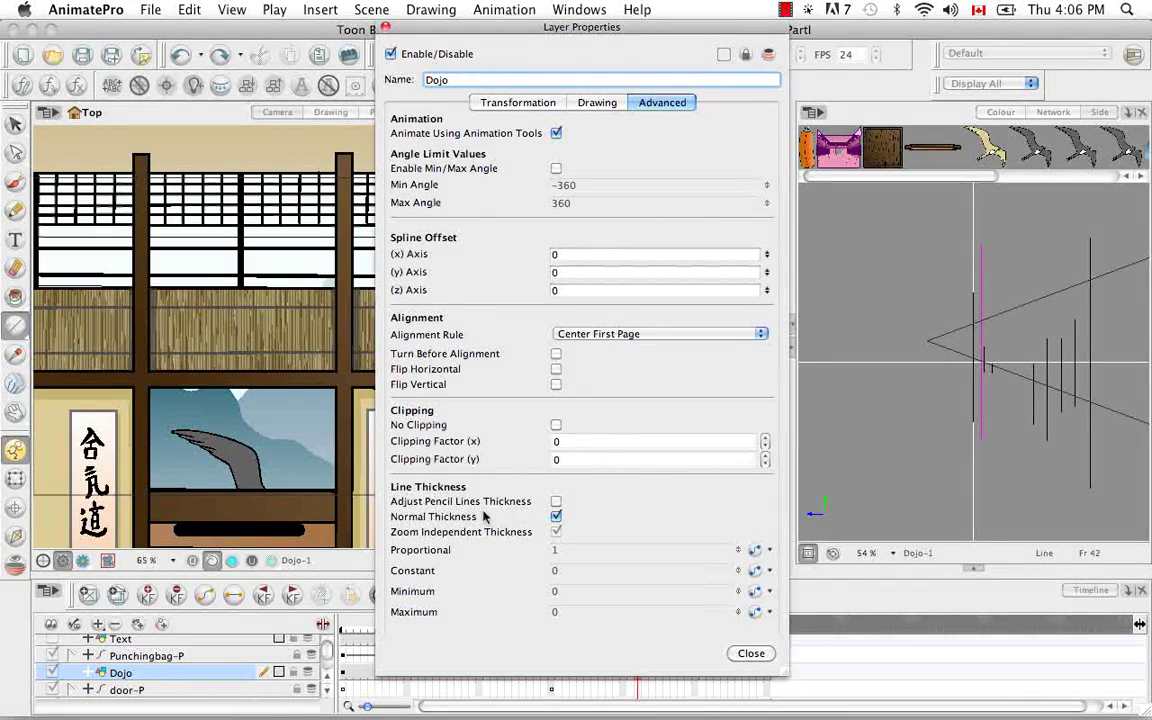
left_click(557, 503)
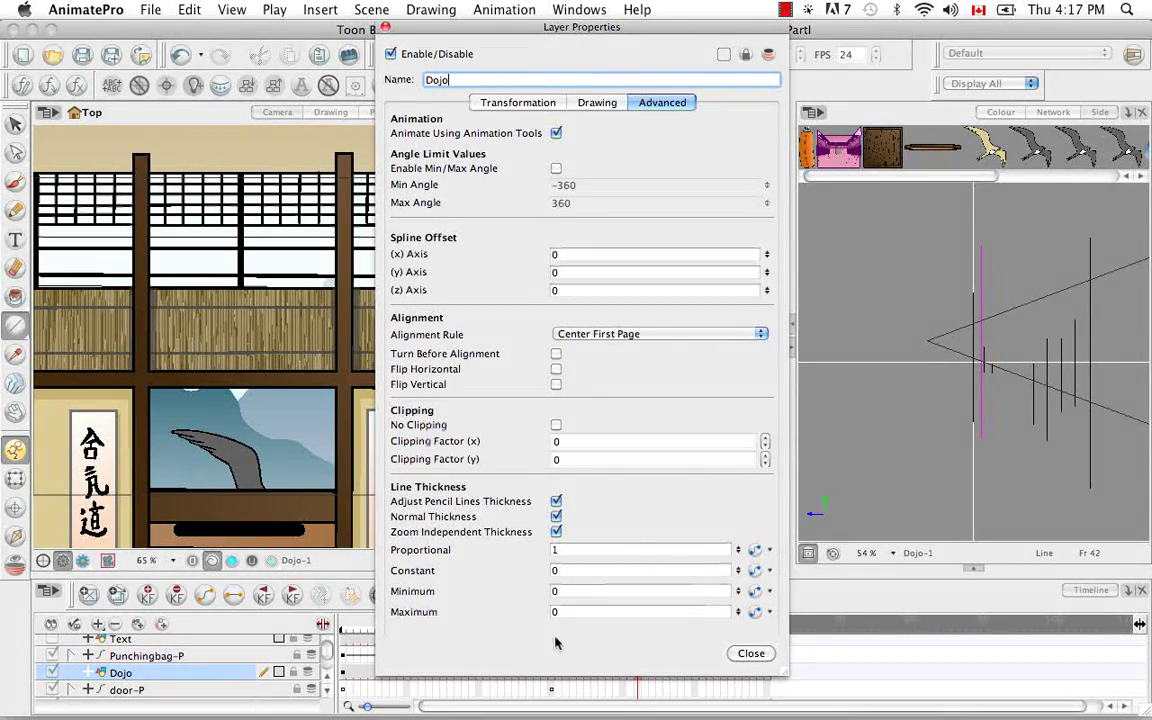
left_click(747, 653)
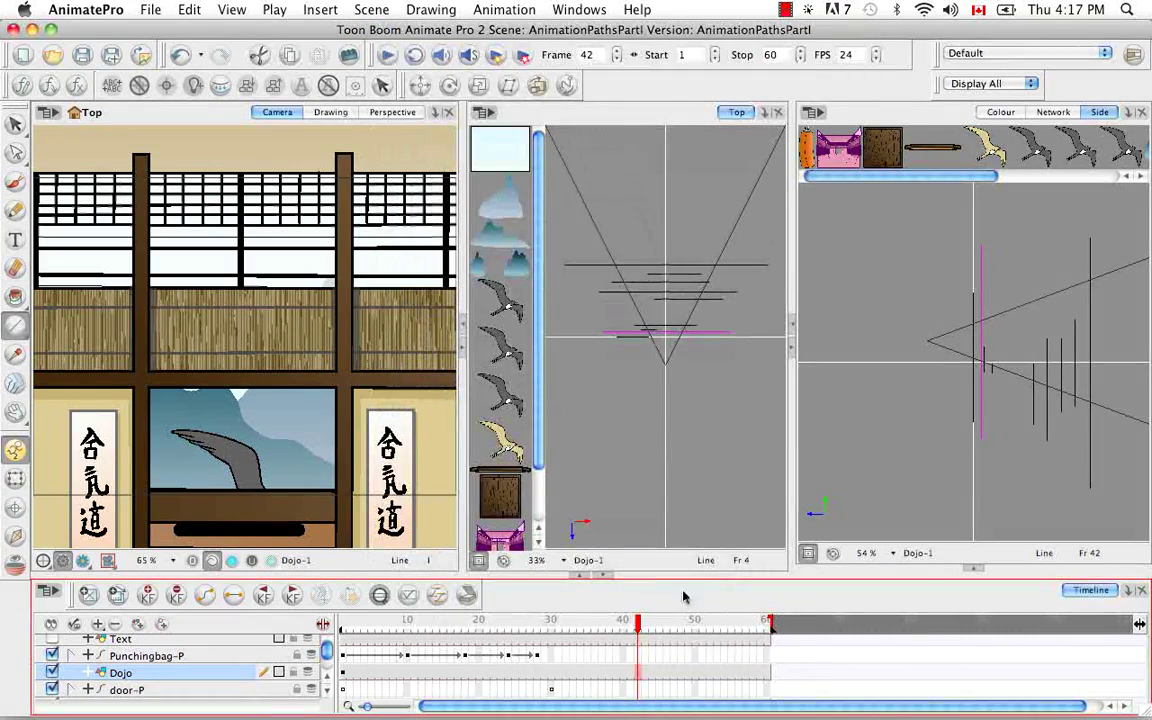
Delete the thick horizontal pencil line from the doorway of the Dojo drawing.
left_click(22, 127)
left_click(41, 128)
left_click(256, 529)
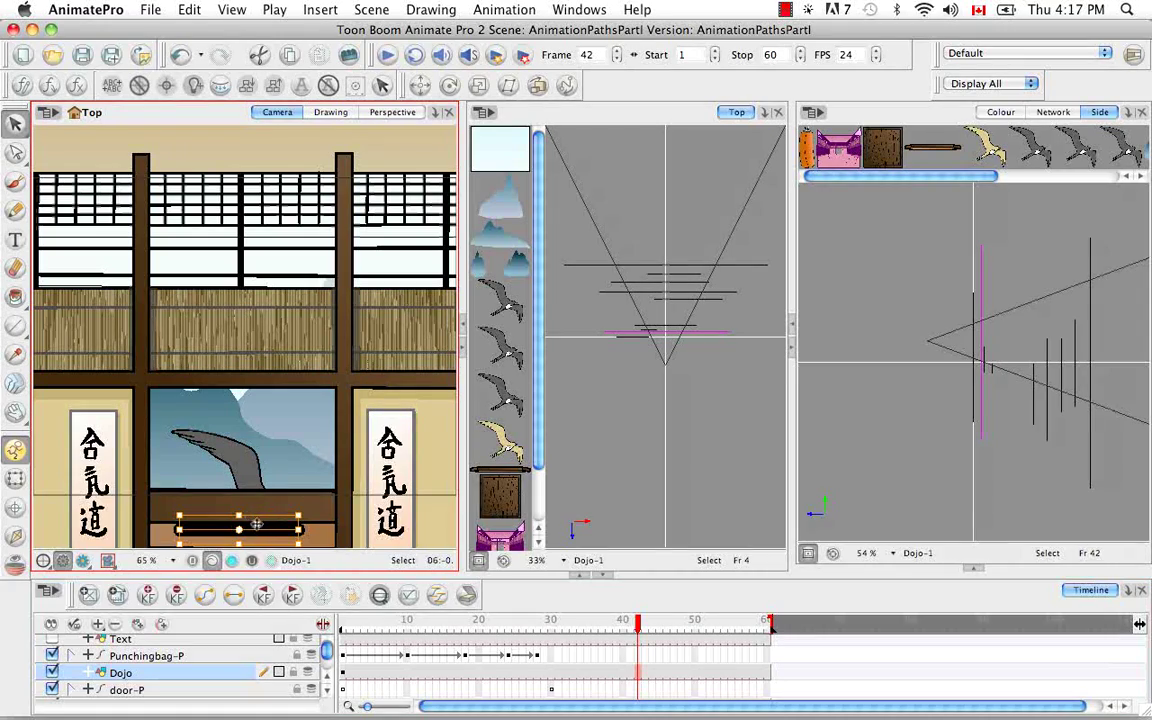
key("BackSpace")
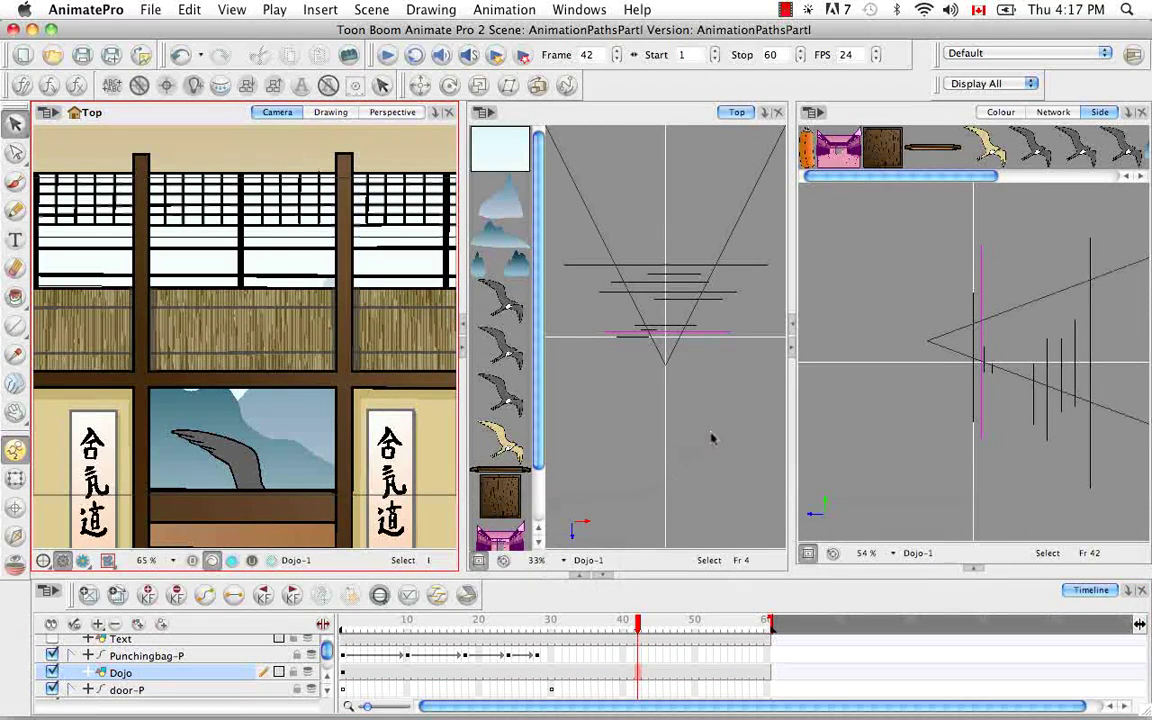